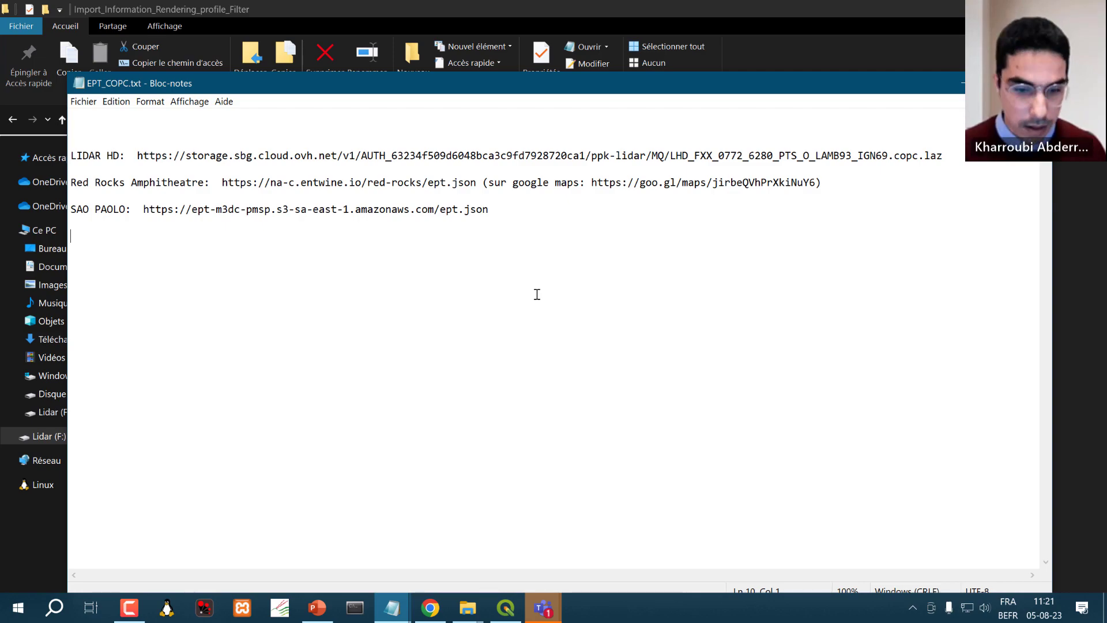
Switch to QGIS and check the installed version number in its About information
left_click(506, 607)
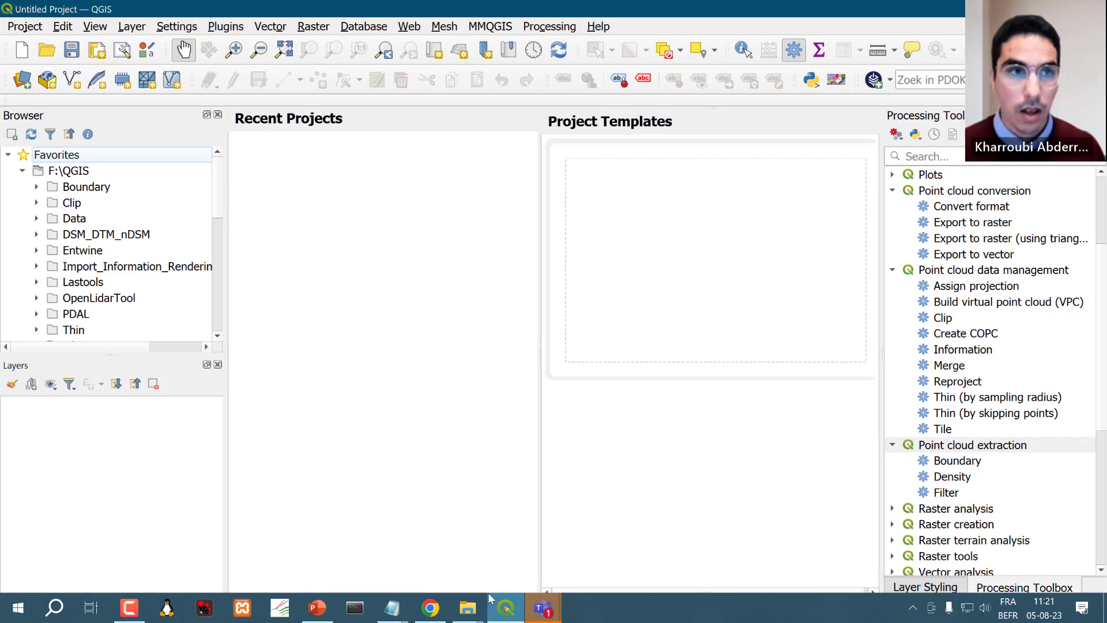
left_click(604, 29)
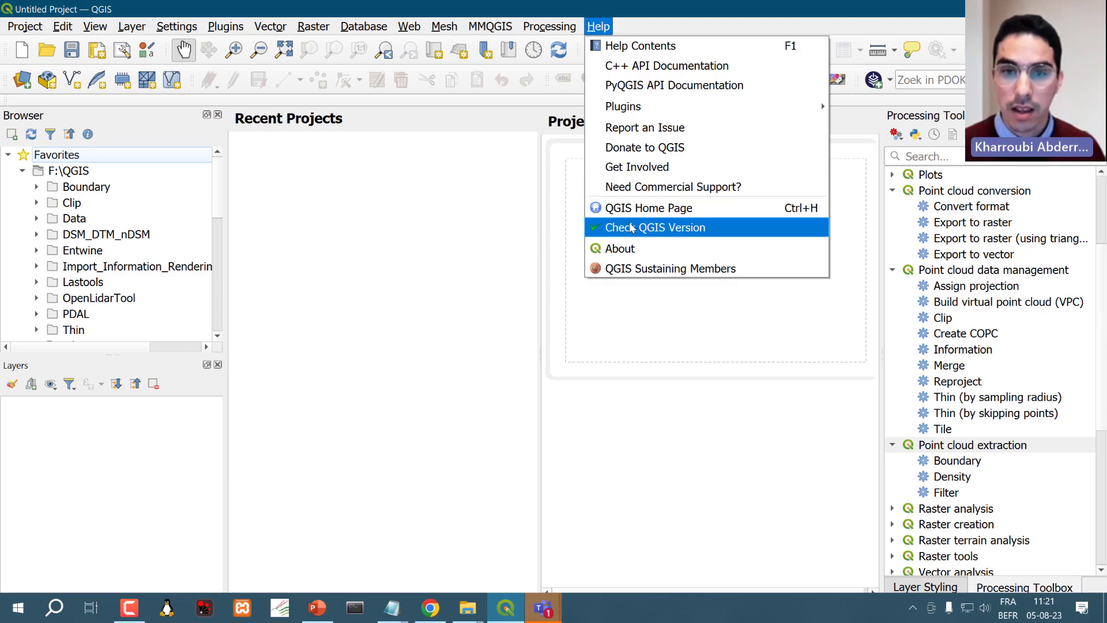
left_click(611, 248)
left_click_drag(656, 191, 564, 165)
left_click_drag(538, 247, 599, 249)
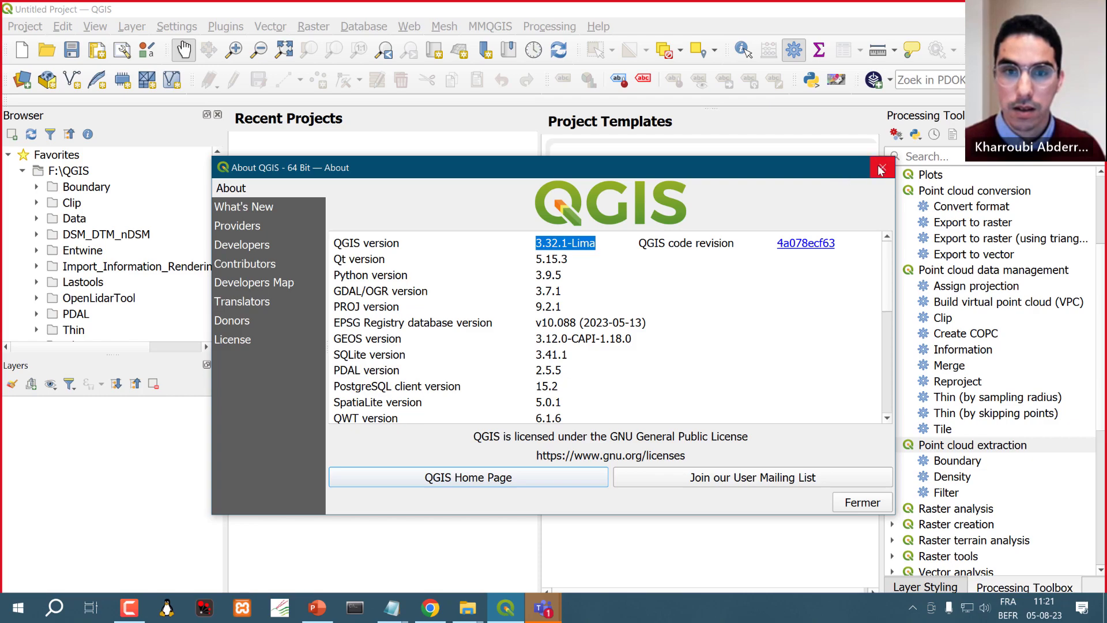
left_click(531, 248)
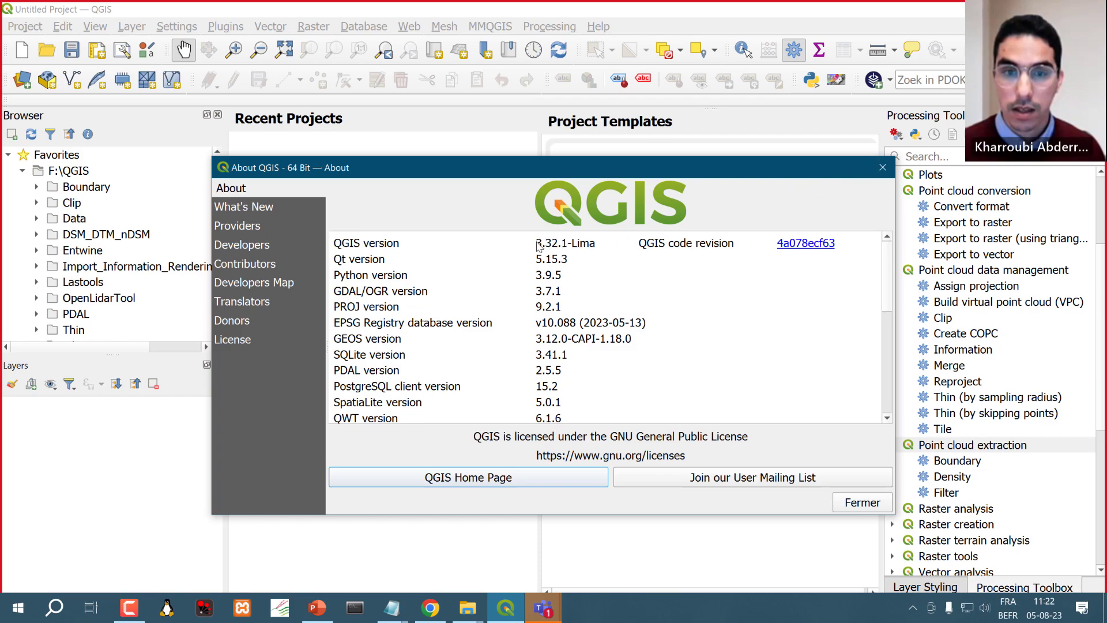
left_click_drag(538, 247, 599, 247)
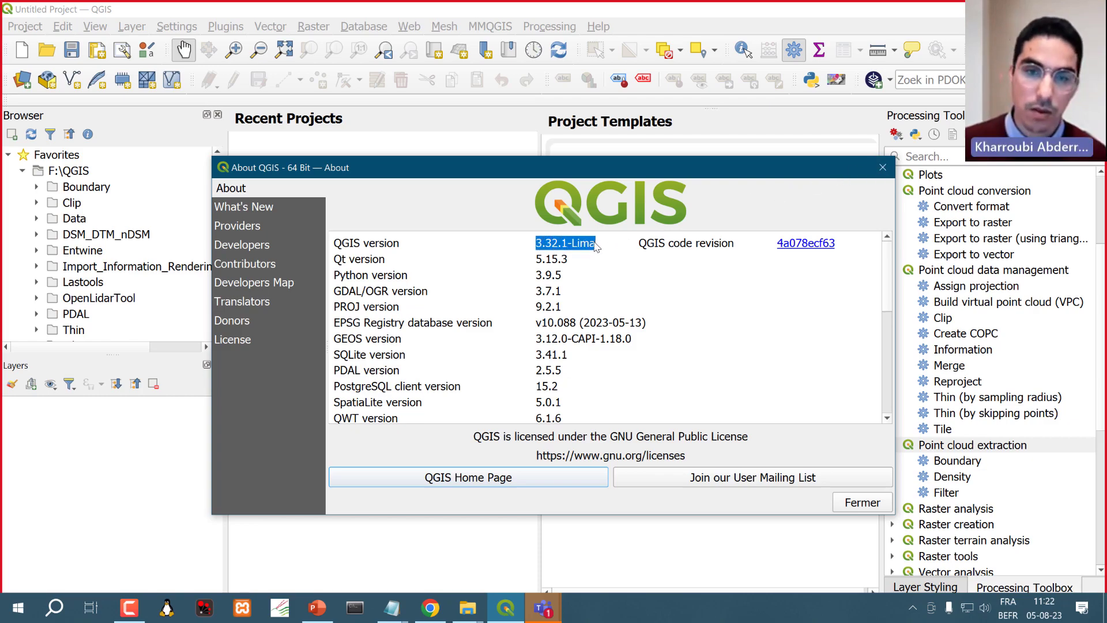
left_click(892, 169)
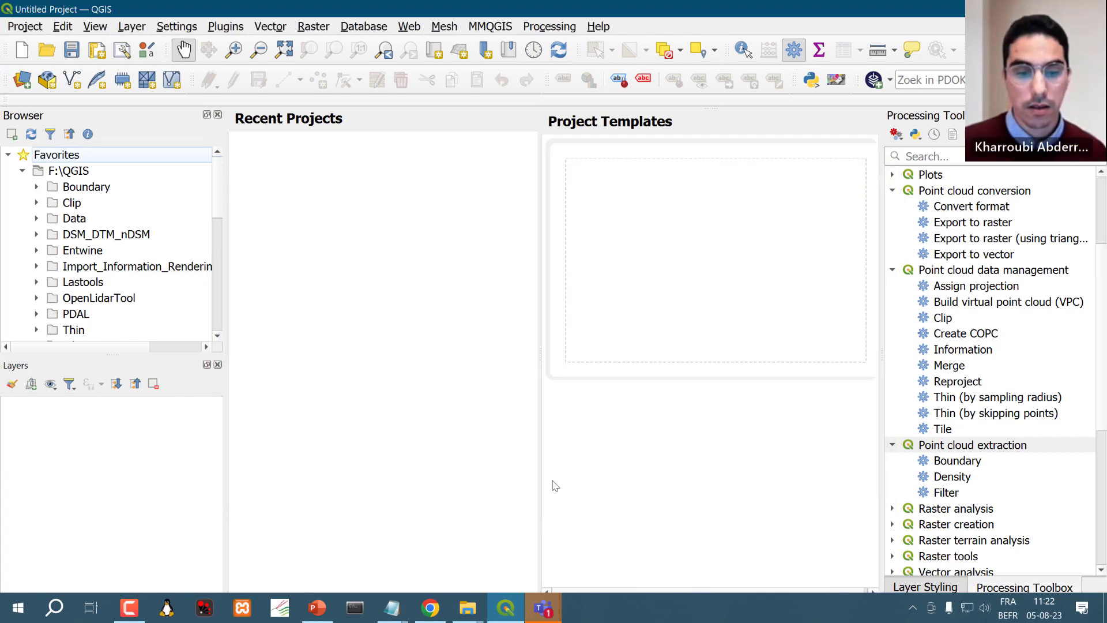
Switch to Chrome and view the QGIS download page for Windows on qgis.org
left_click(434, 605)
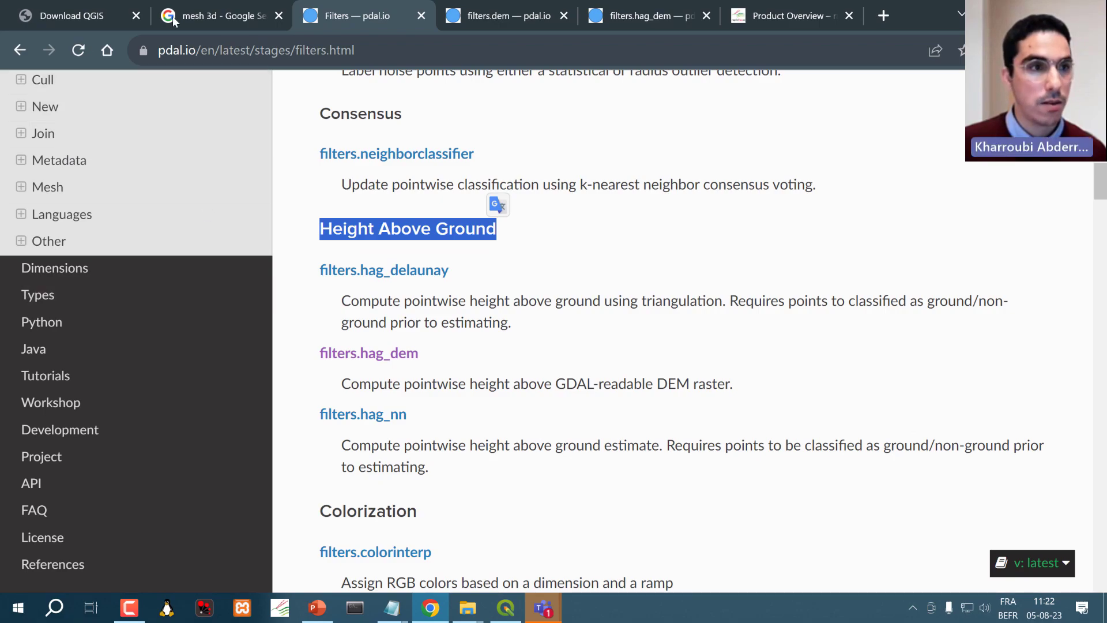
left_click(72, 15)
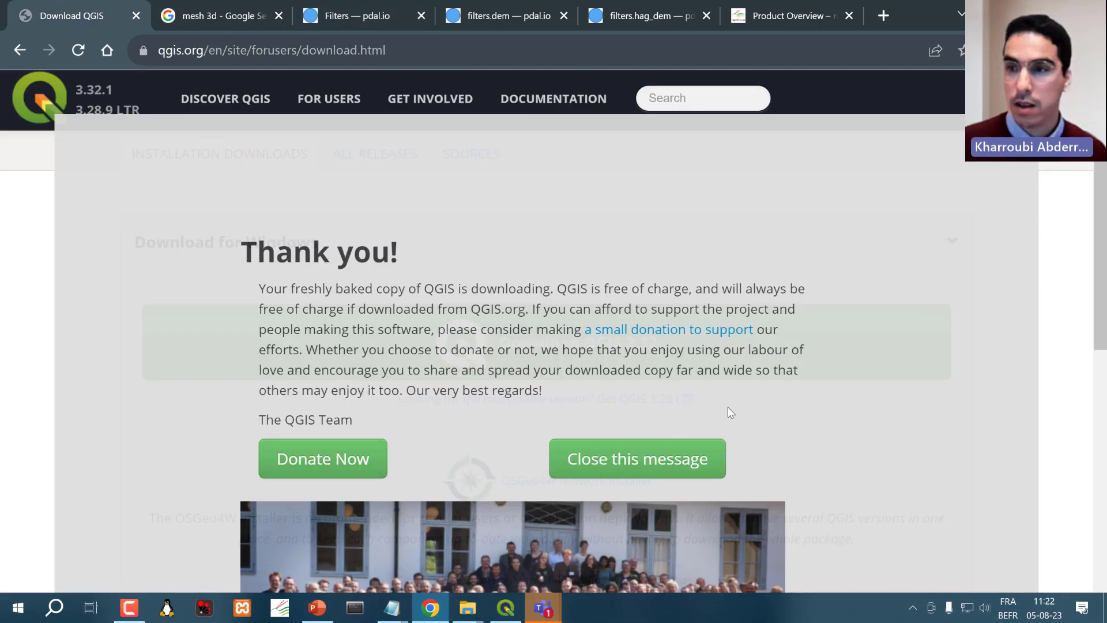
key("alt+Left")
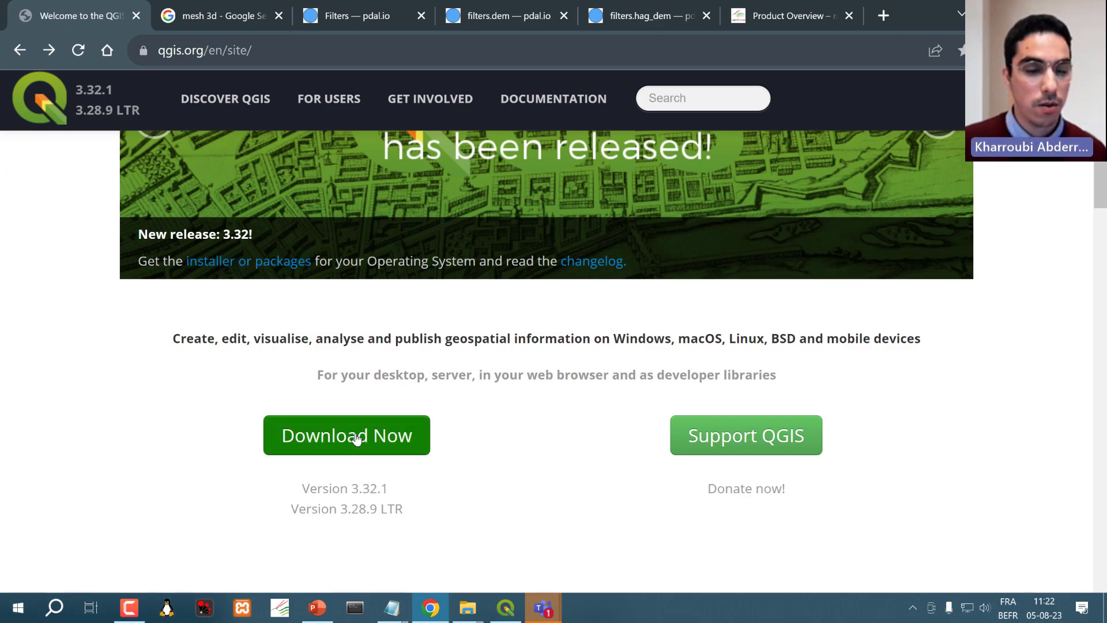
left_click(356, 439)
scroll(594, 395, "down", 3)
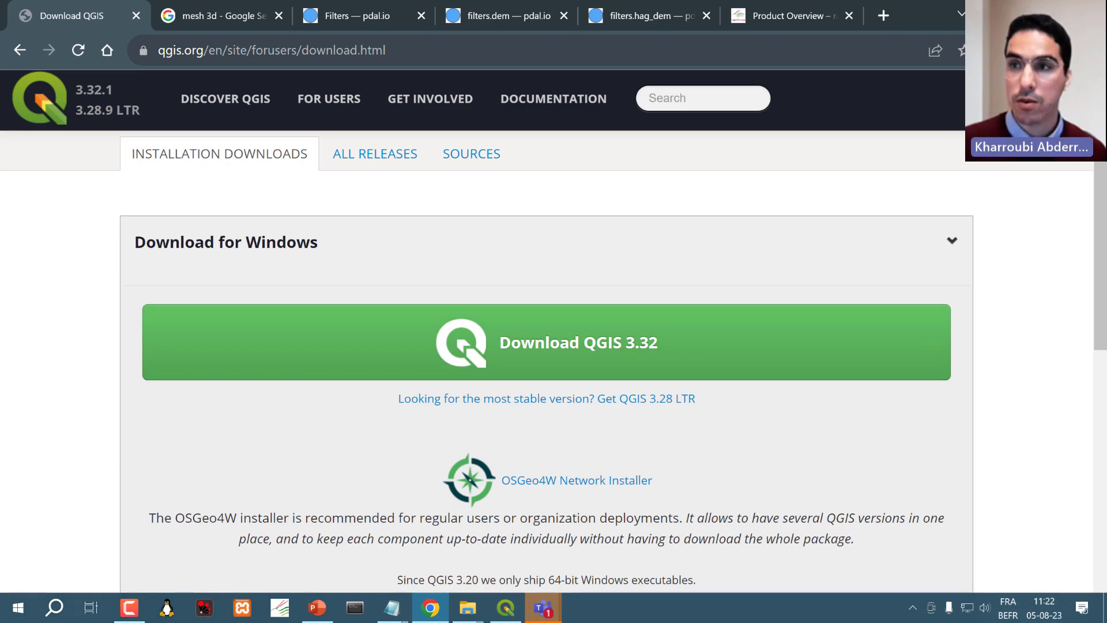
left_click(1016, 11)
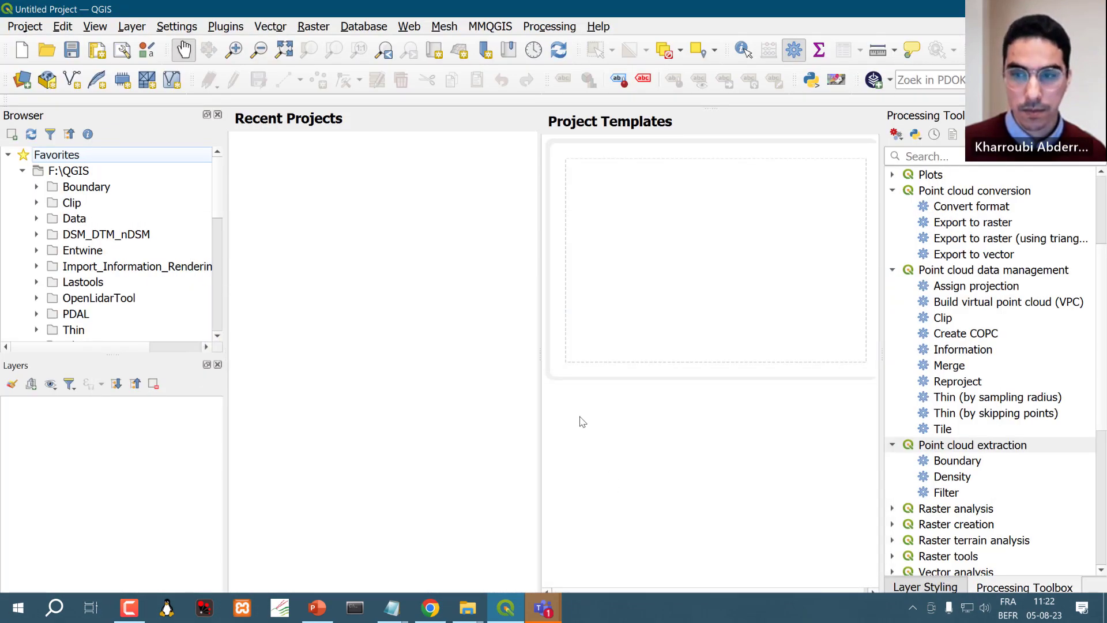
Review the point cloud links in the EPT_COPC.txt notes and return to QGIS
left_click(393, 607)
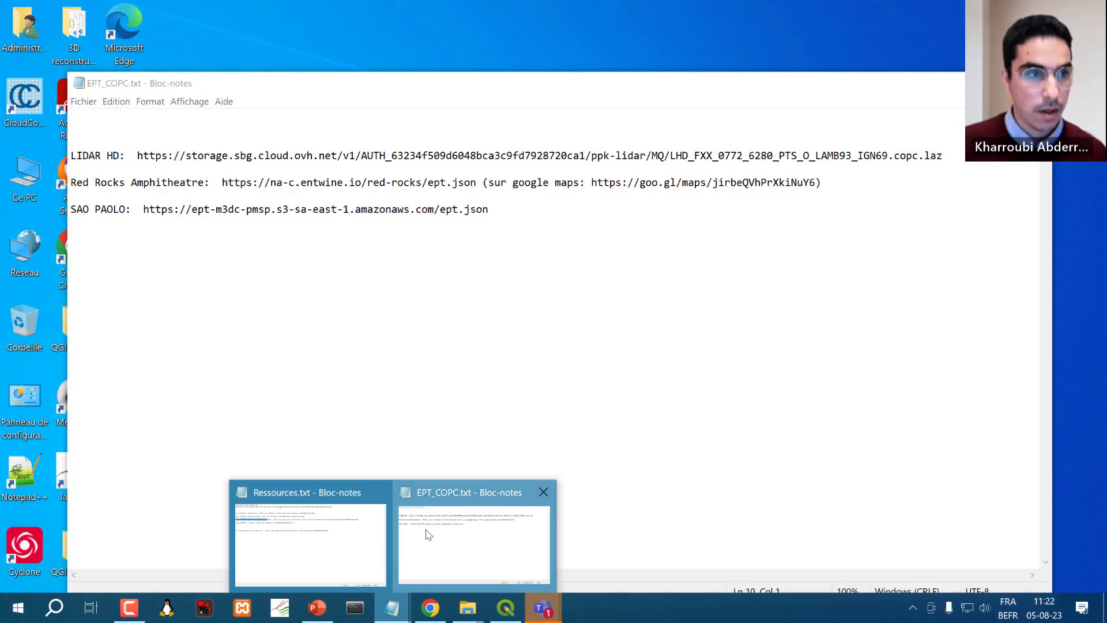
left_click(426, 536)
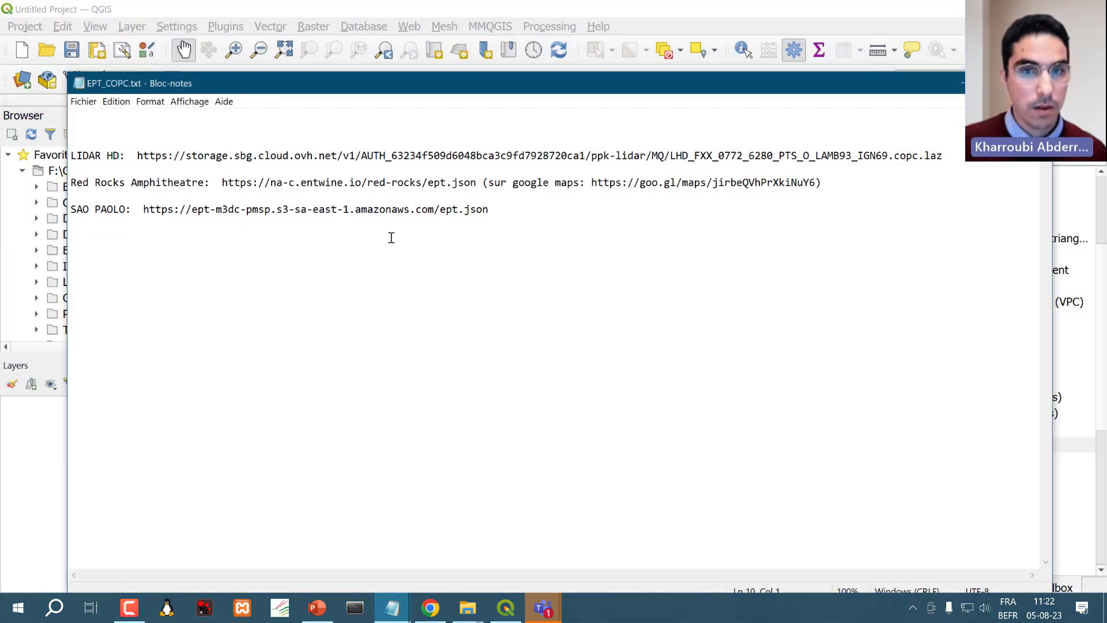
left_click(962, 83)
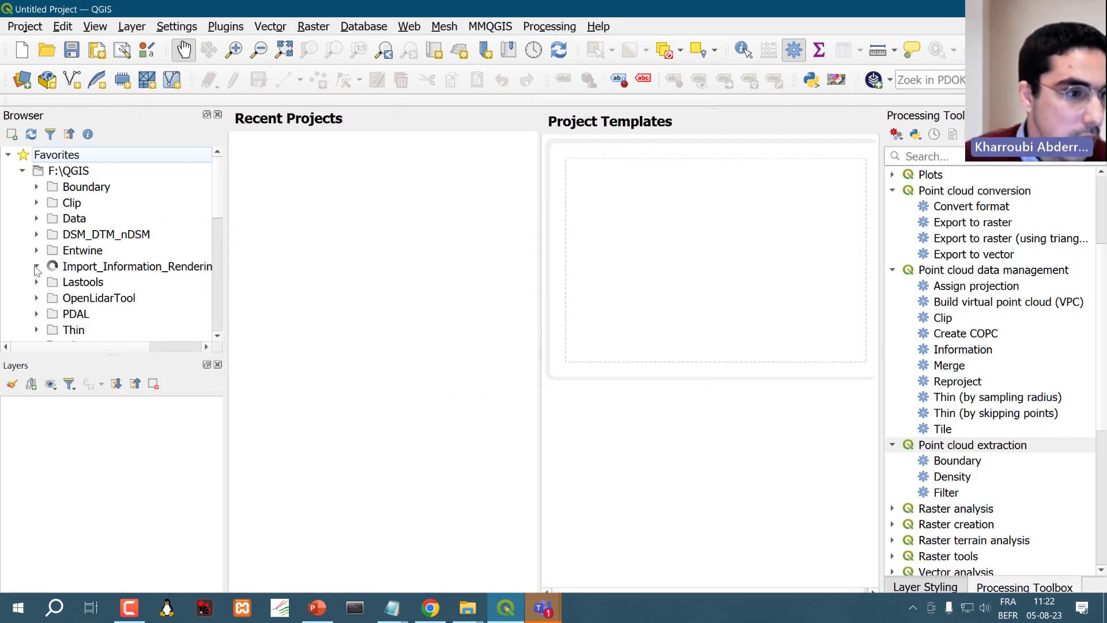
Add RedRock.laz from the Import_Information_Rendering_profile_Filter folder as a point cloud layer, using File as the source type
scroll(81, 277, "down", 1)
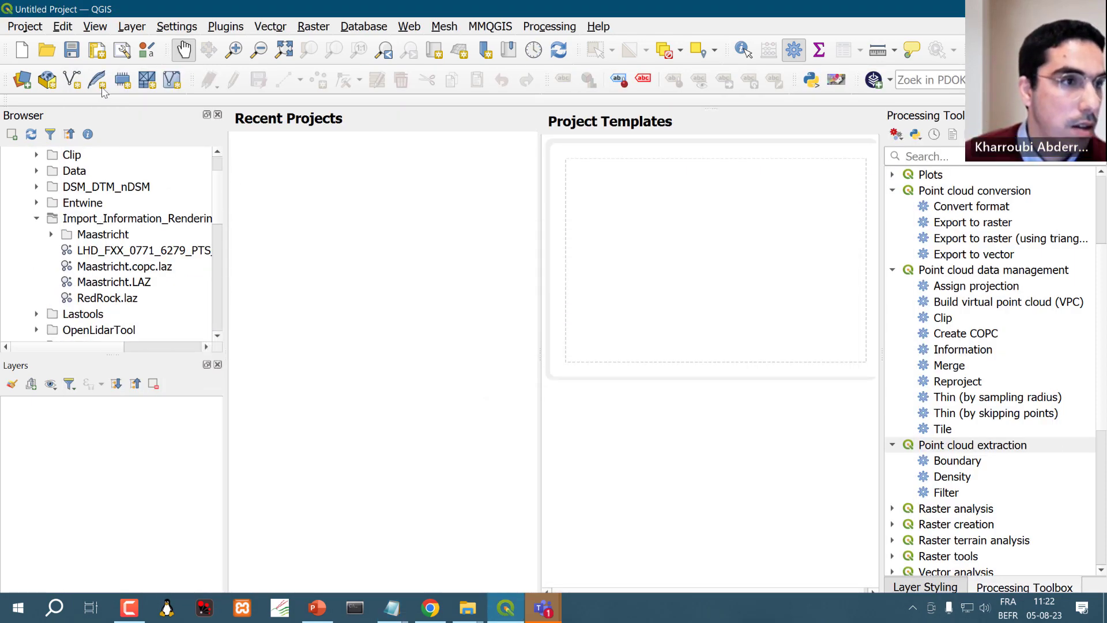
left_click(133, 27)
mouse_move(221, 87)
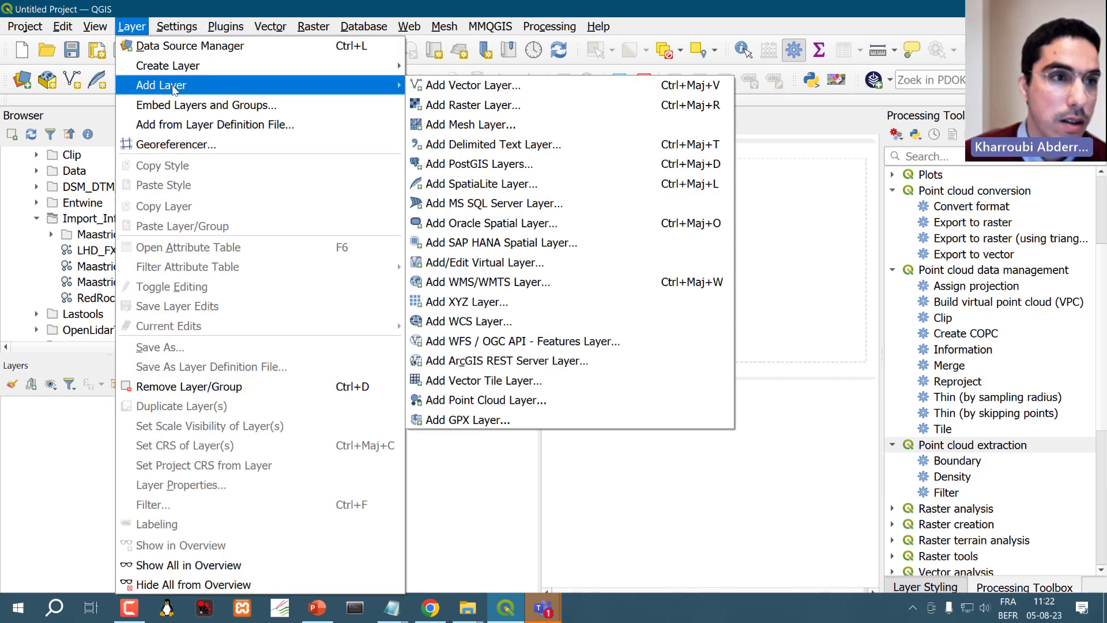
left_click(553, 395)
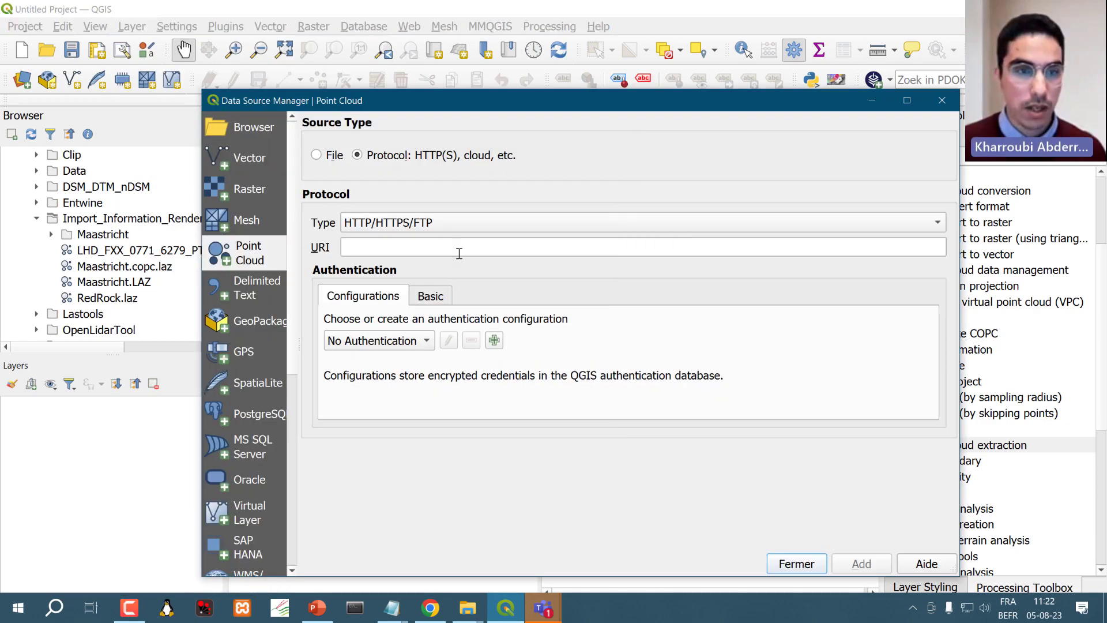
left_click(316, 155)
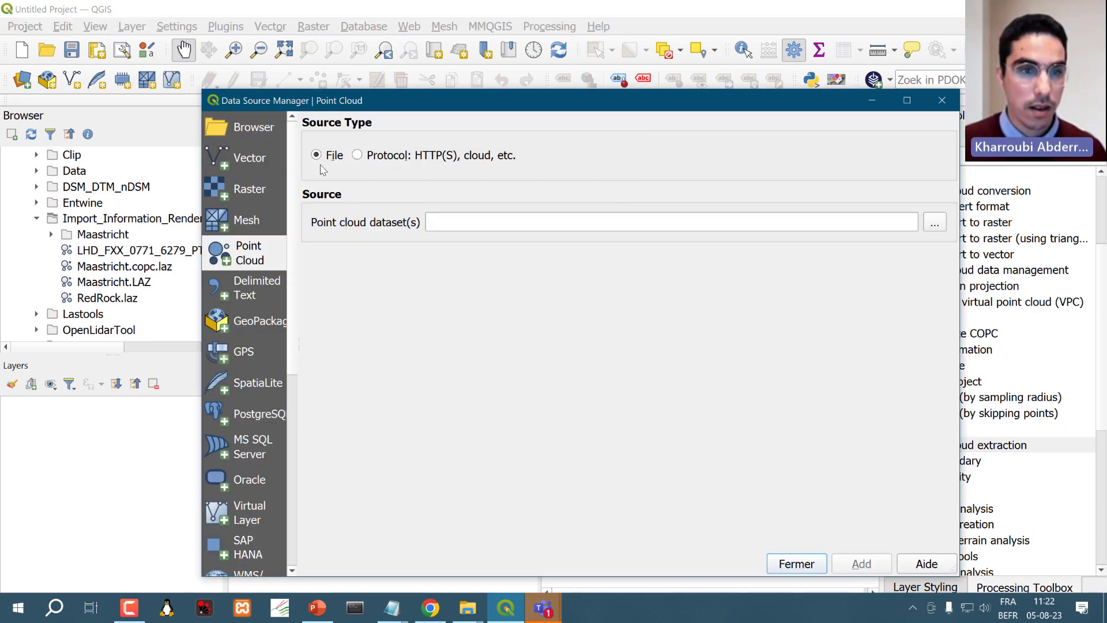
left_click(935, 223)
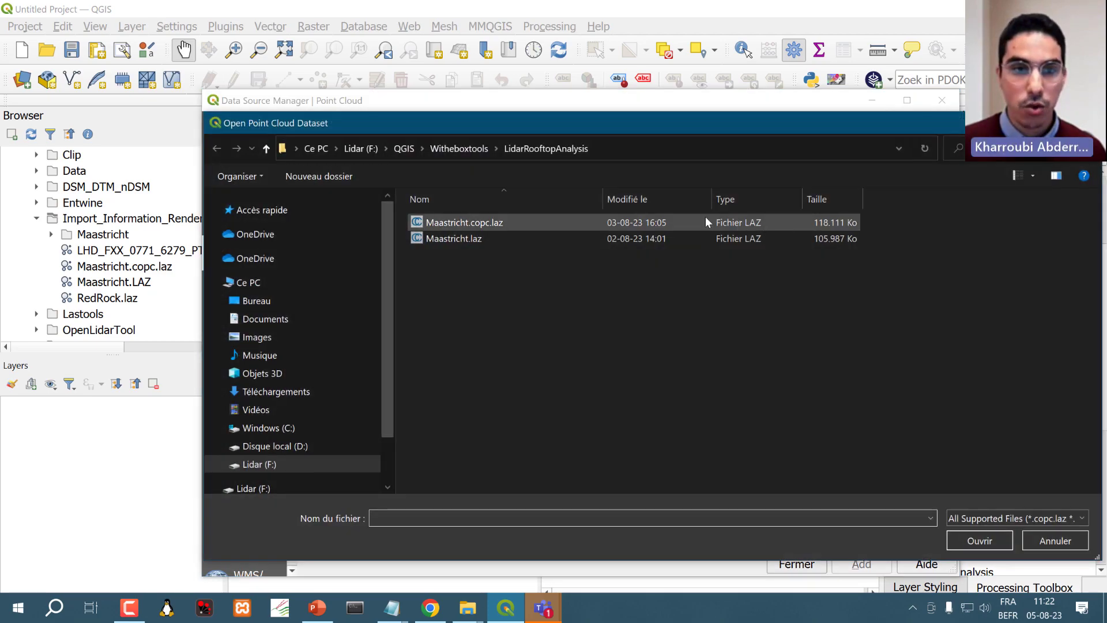
left_click(407, 152)
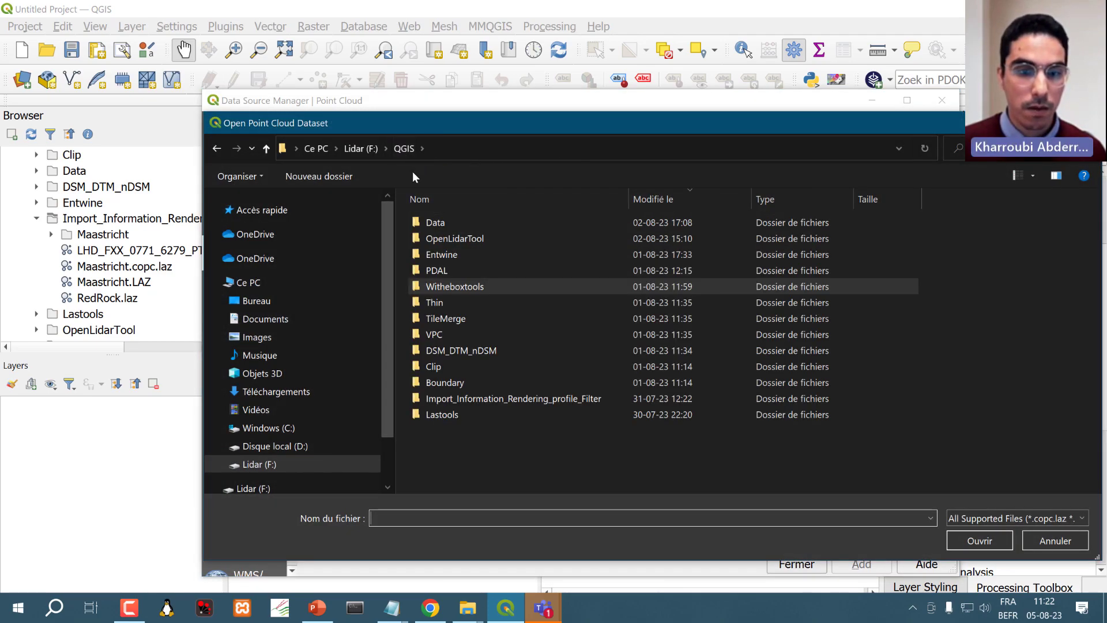
double_click(478, 397)
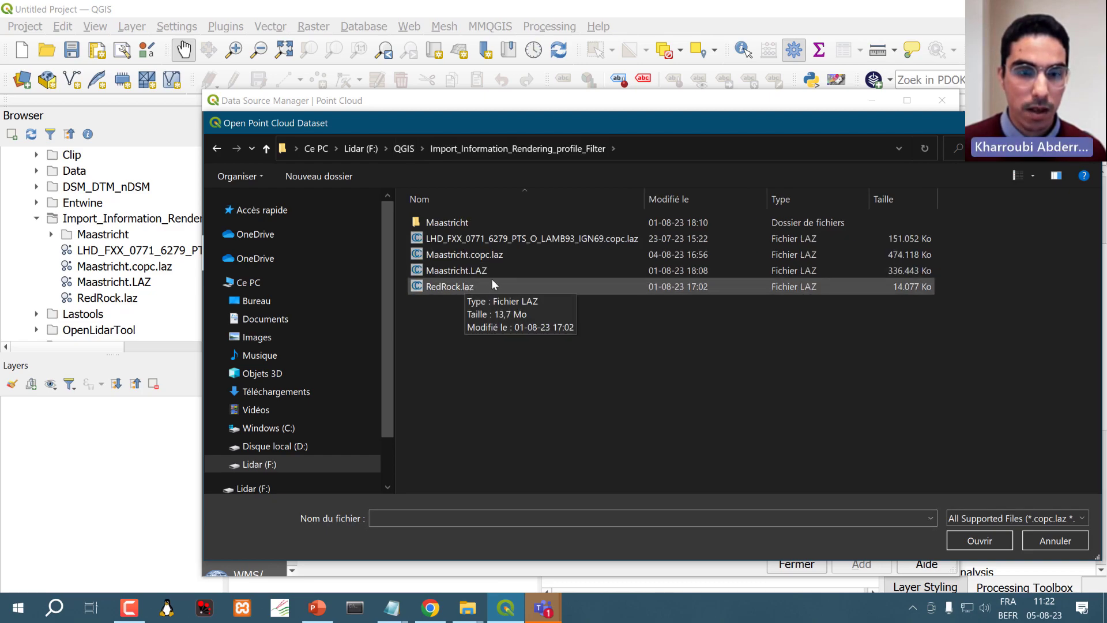
double_click(462, 286)
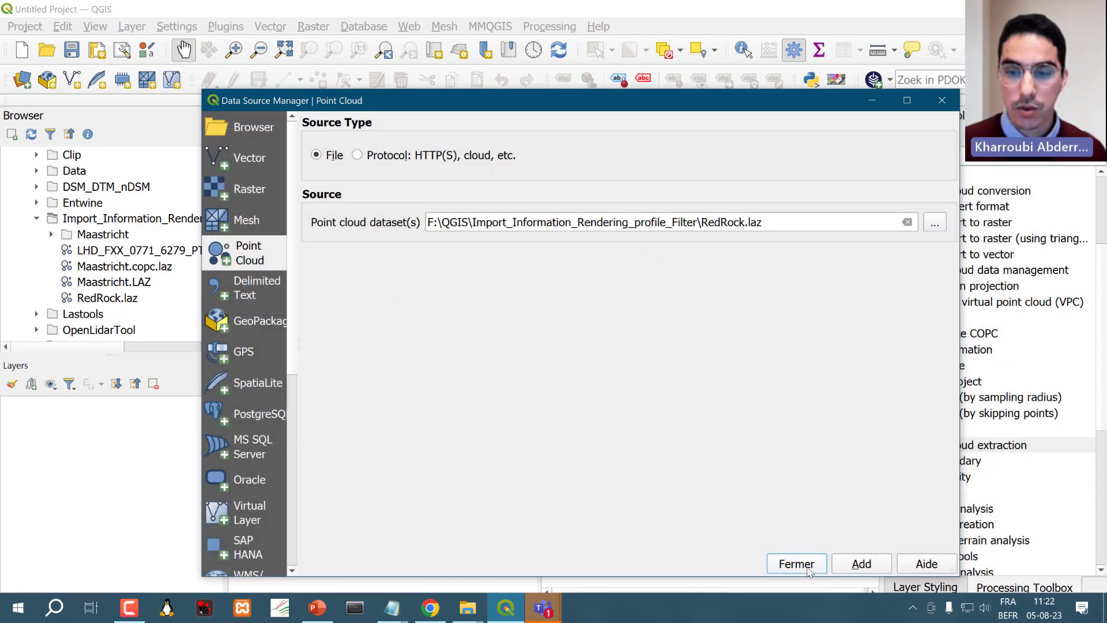
left_click(848, 568)
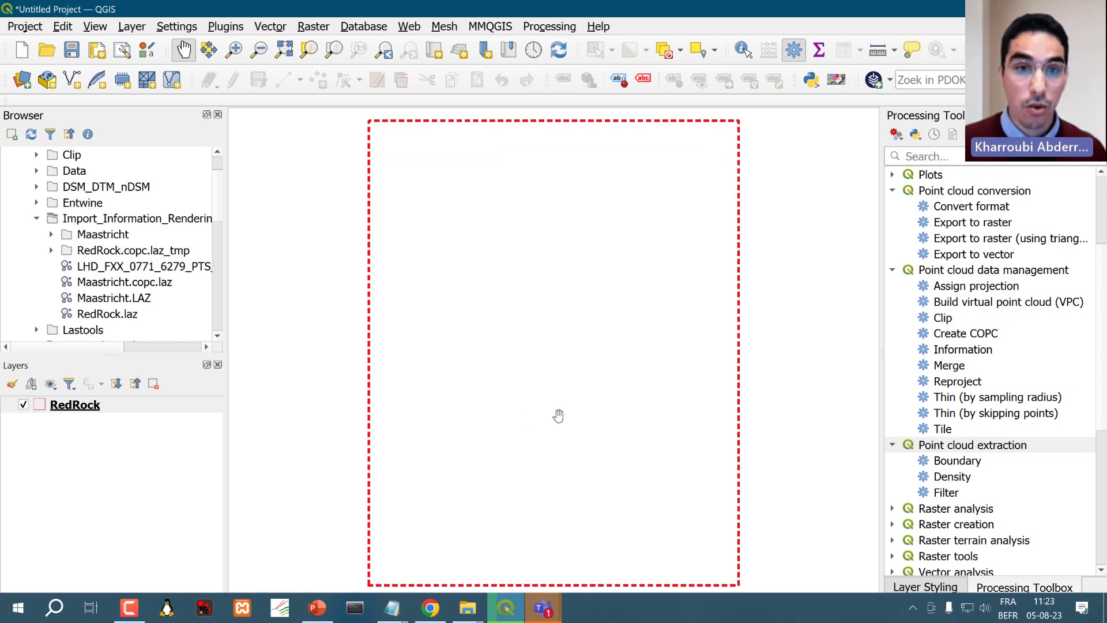
Dismiss the indexing notification and examine the RedRock point cloud closely around the amphitheatre seating
left_click(86, 408)
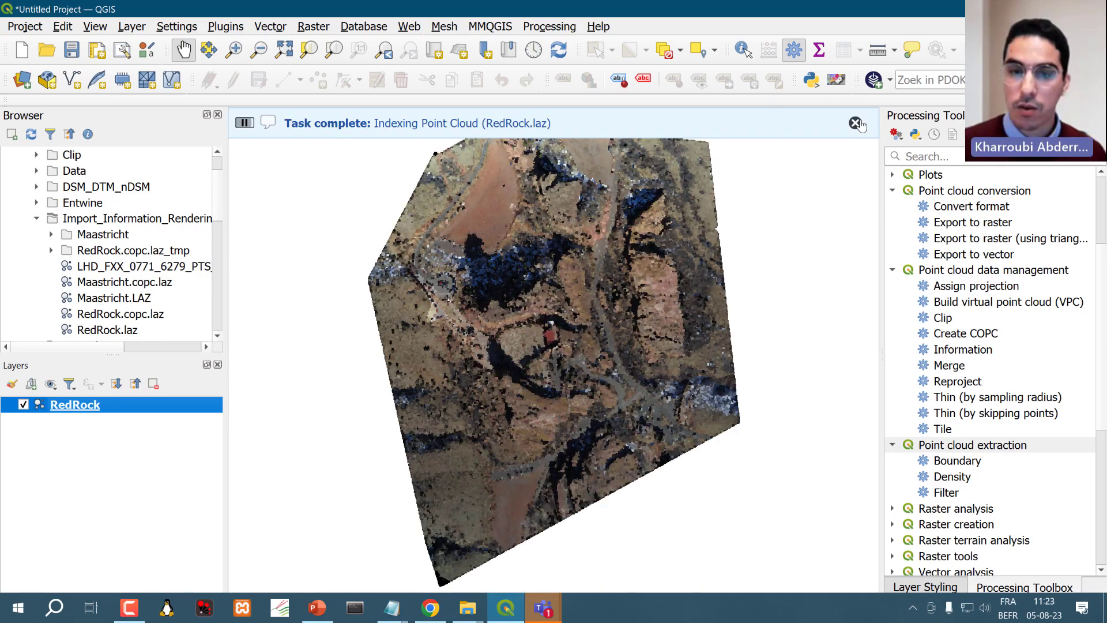
left_click(856, 123)
scroll(570, 273, "up", 1)
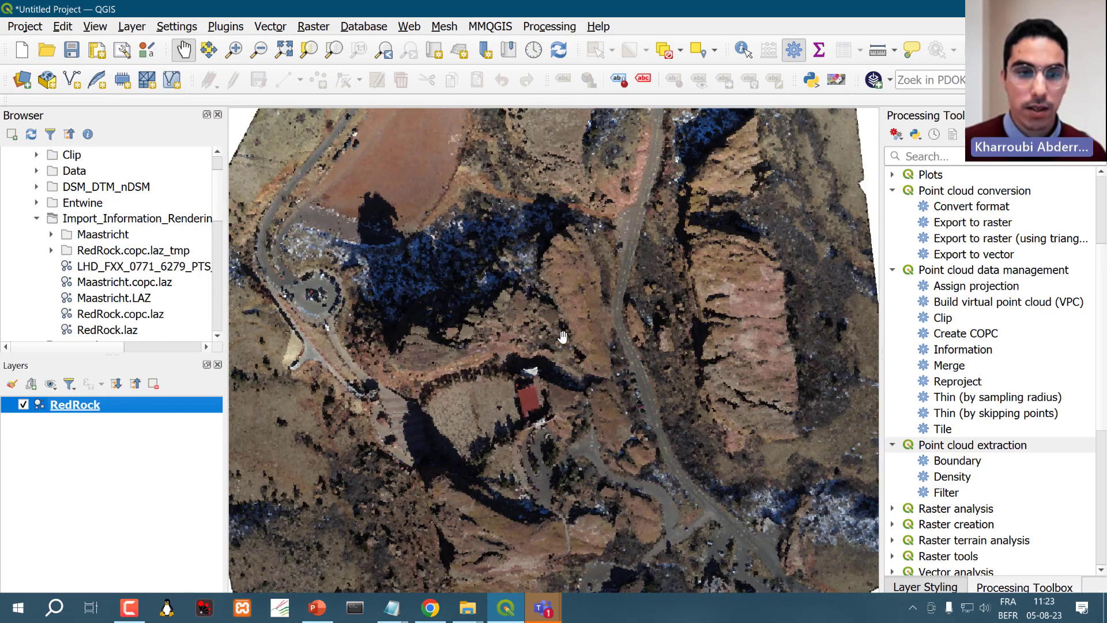
scroll(563, 335, "up", 1)
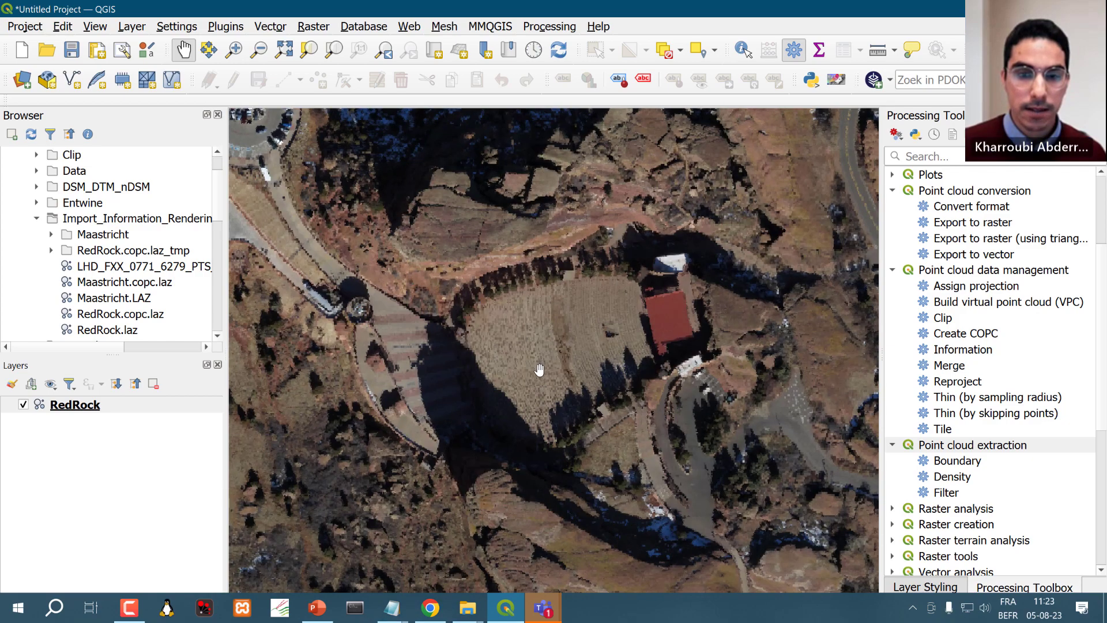
scroll(540, 369, "up", 1)
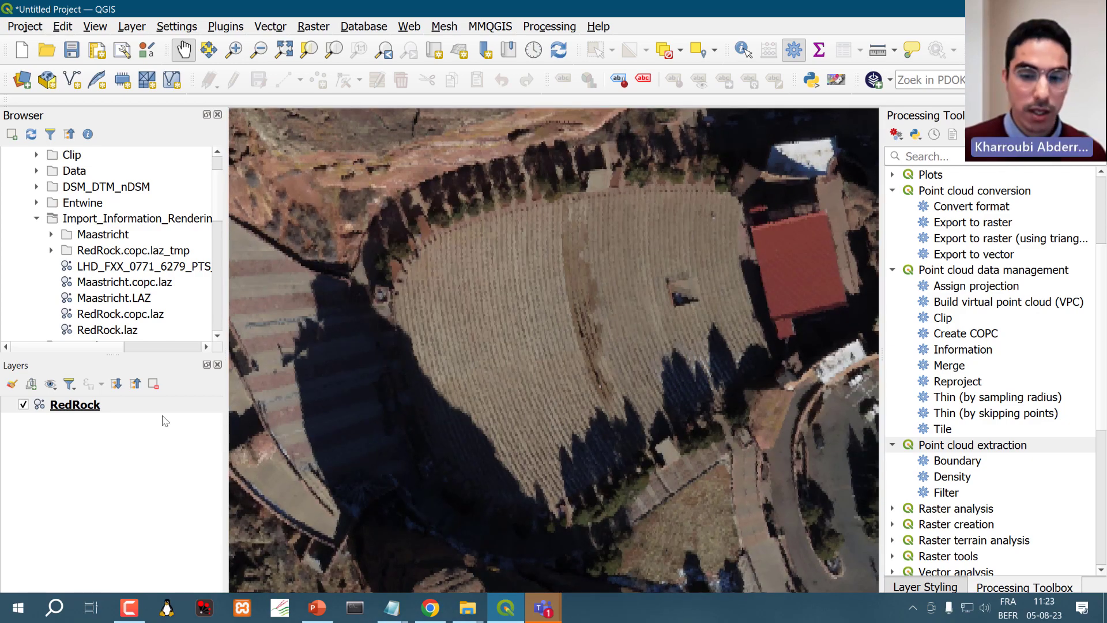
Hide the RedRock layer and load Maastricht.LAZ from the favorite F:\QGIS folder onto the map
left_click(22, 405)
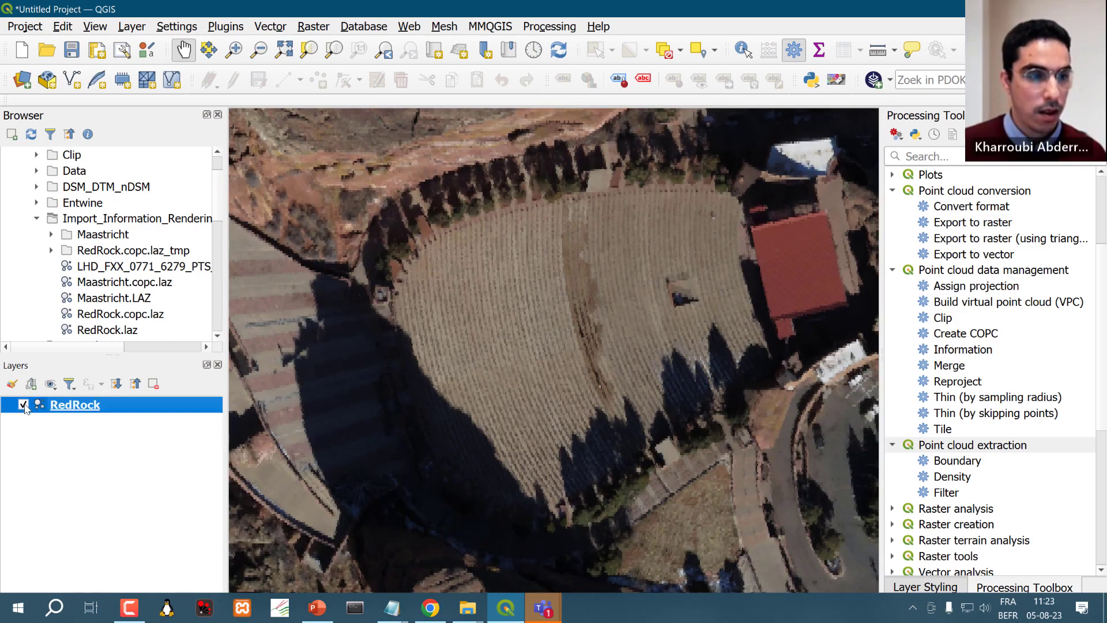
scroll(4, 175, "up", 1)
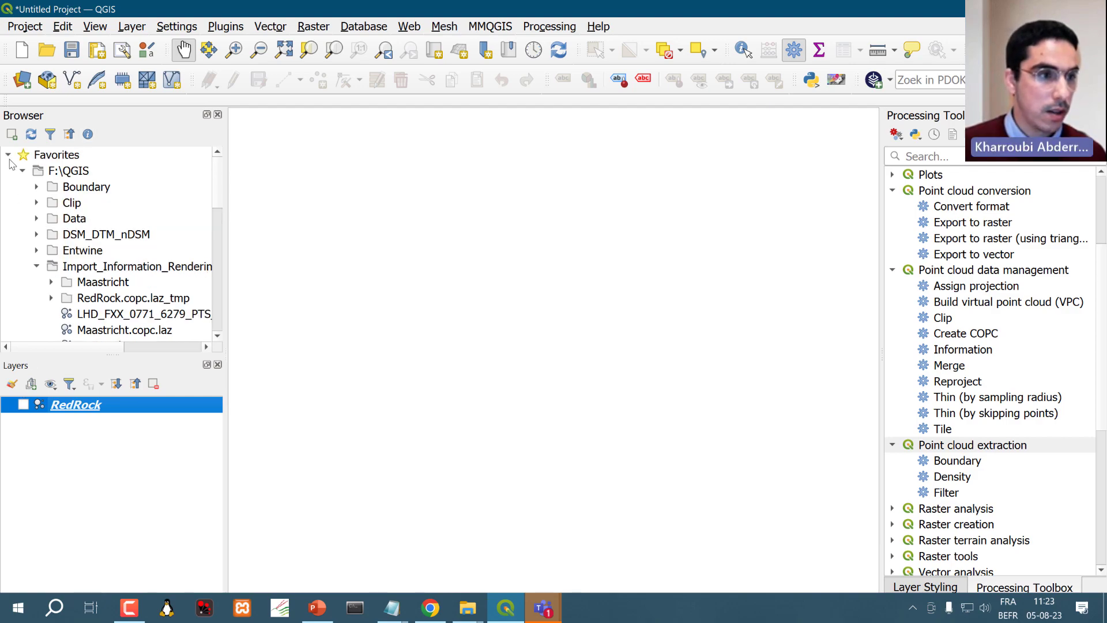
left_click(8, 155)
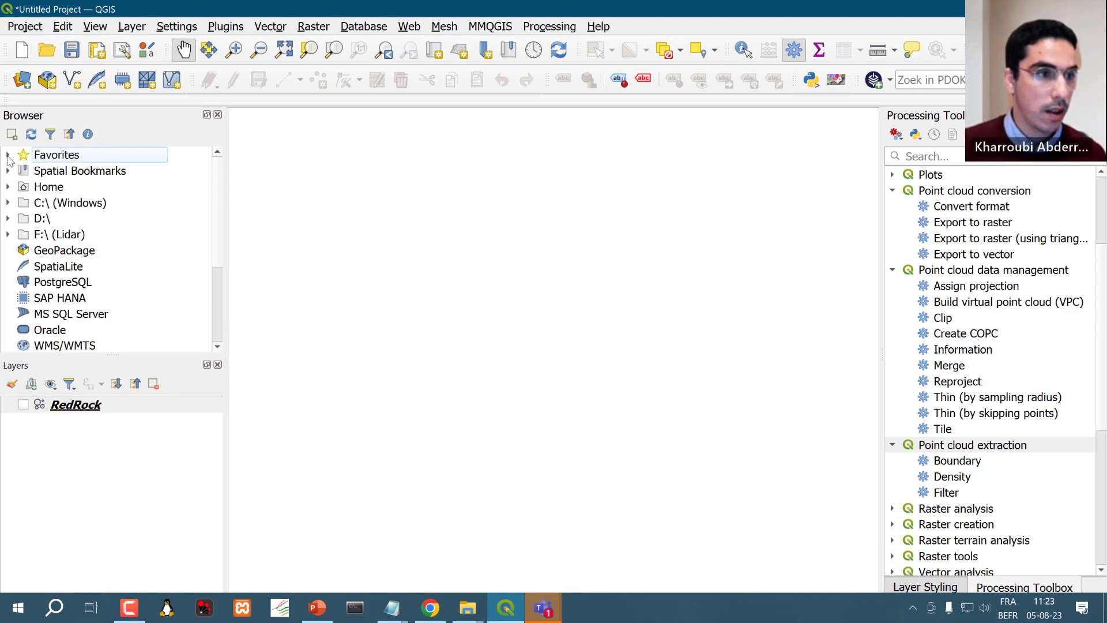
left_click(8, 155)
scroll(80, 196, "down", 2)
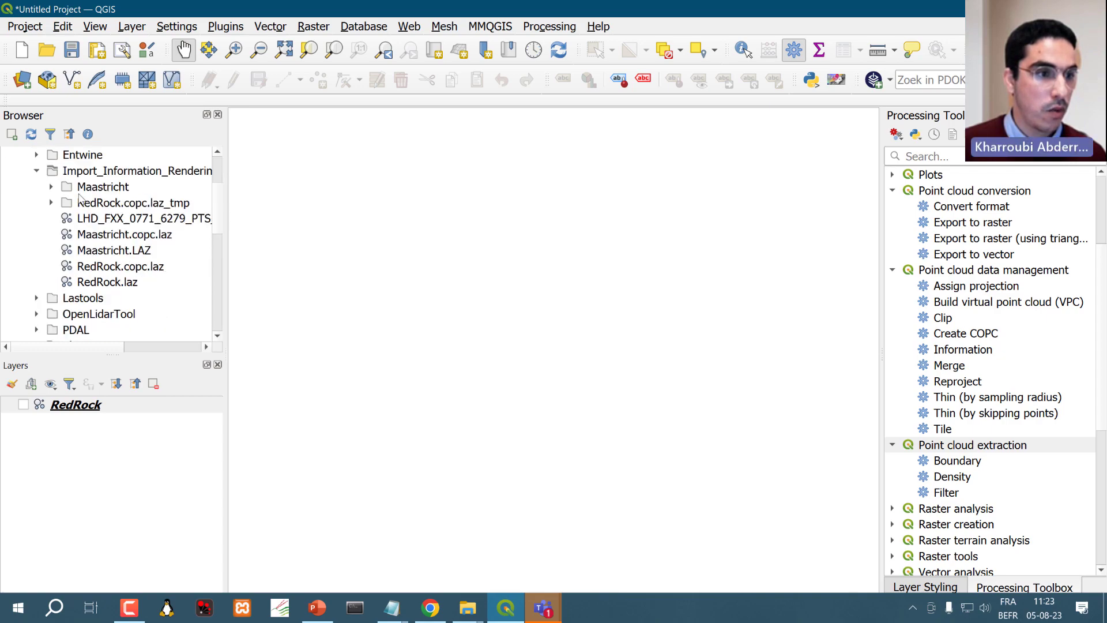
left_click(98, 256)
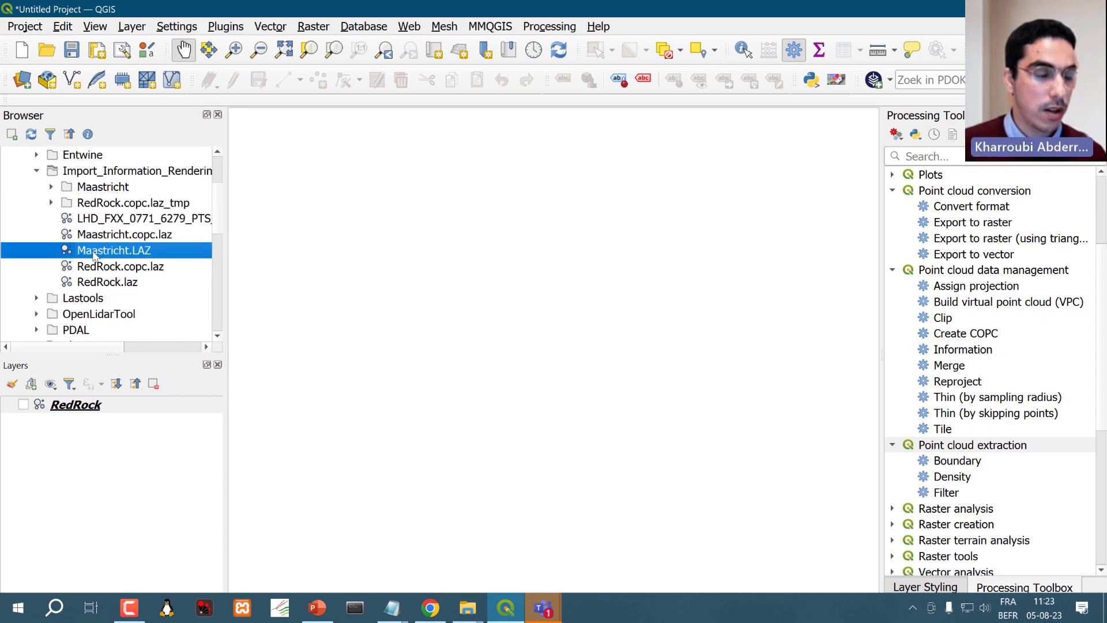
left_click_drag(94, 255, 562, 263)
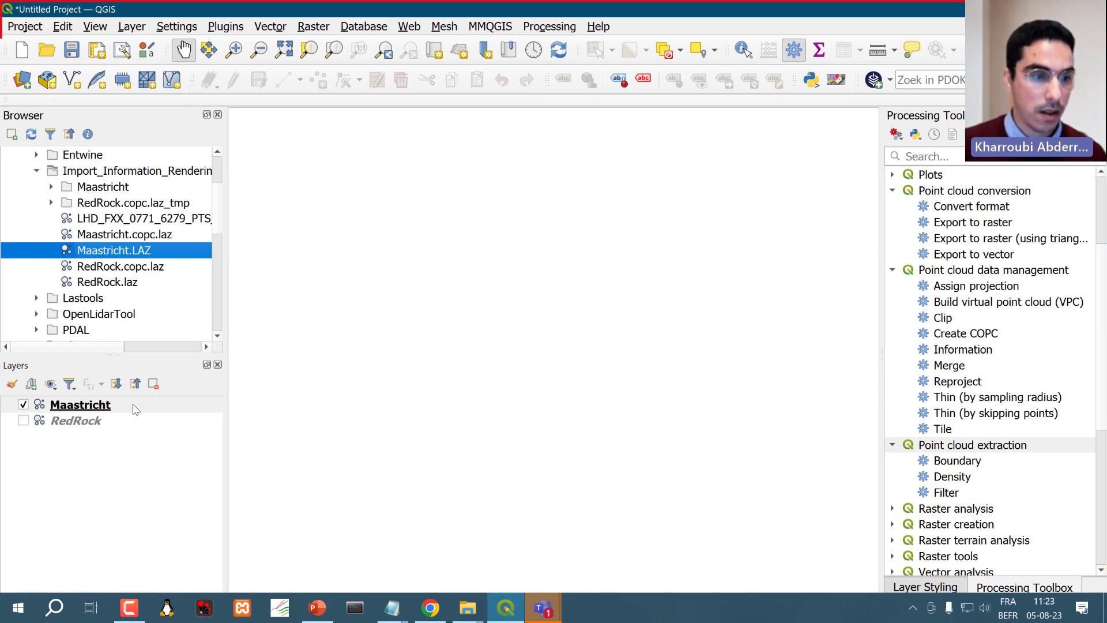
Zoom the map to the full extent of the Maastricht layer
right_click(136, 407)
left_click(191, 110)
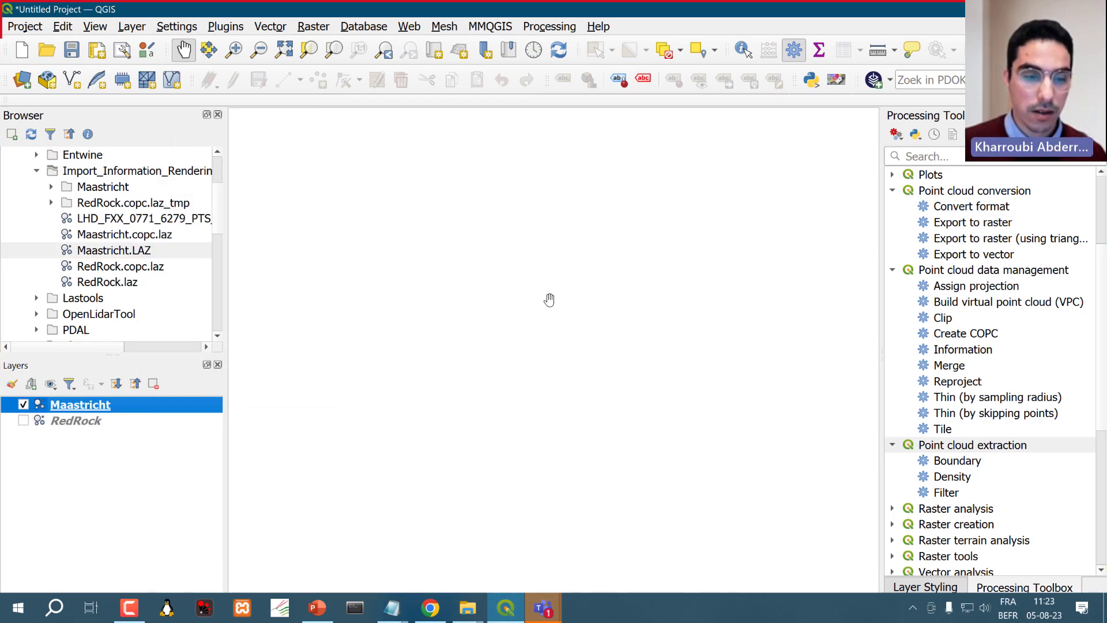
right_click(94, 405)
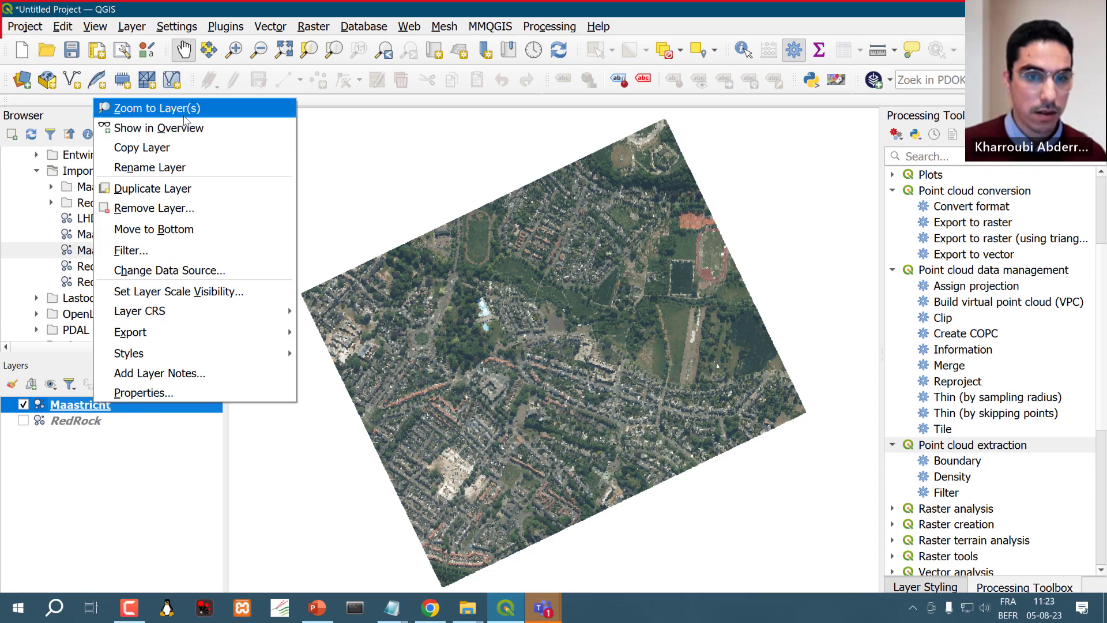
Examine the Maastricht point cloud at different scales, including a close look at its streets and buildings
left_click(535, 323)
scroll(539, 326, "up", 3)
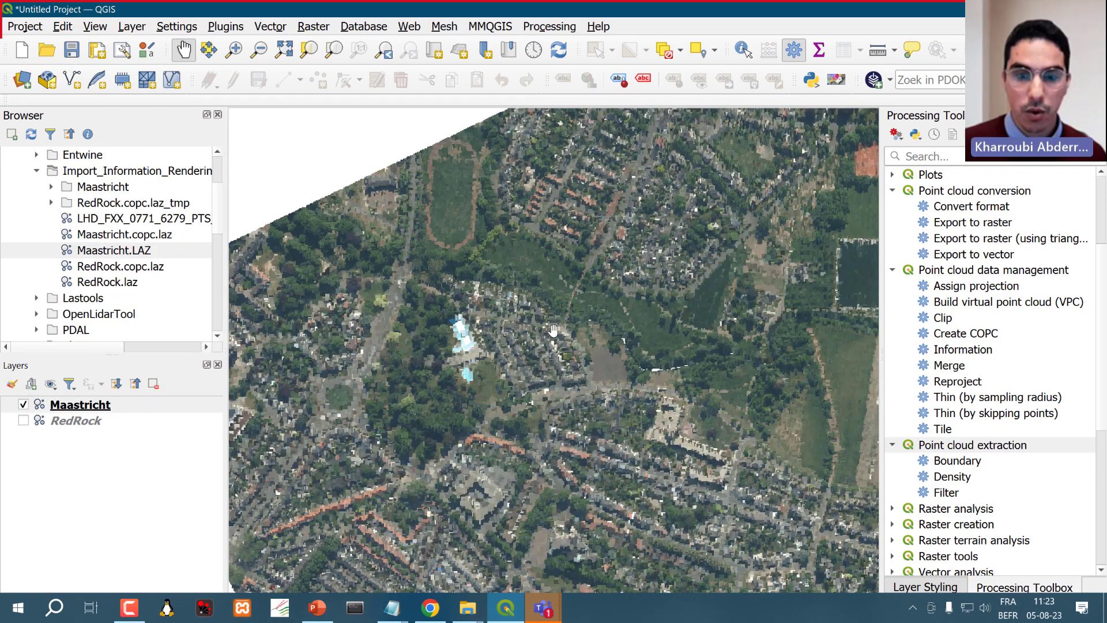
scroll(535, 373, "down", 3)
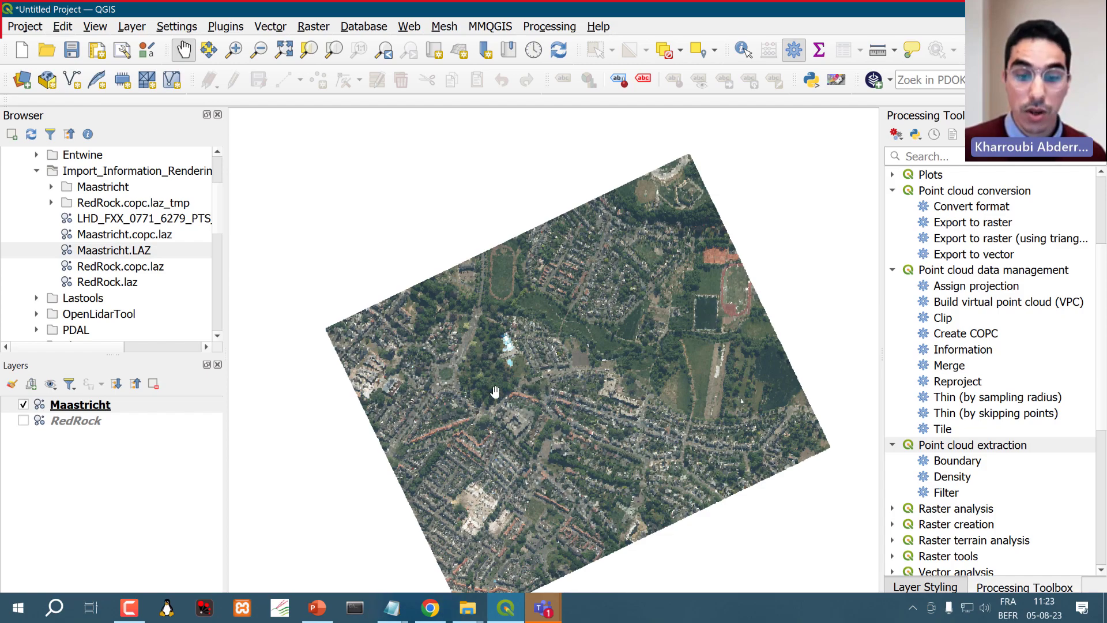
left_click(510, 615)
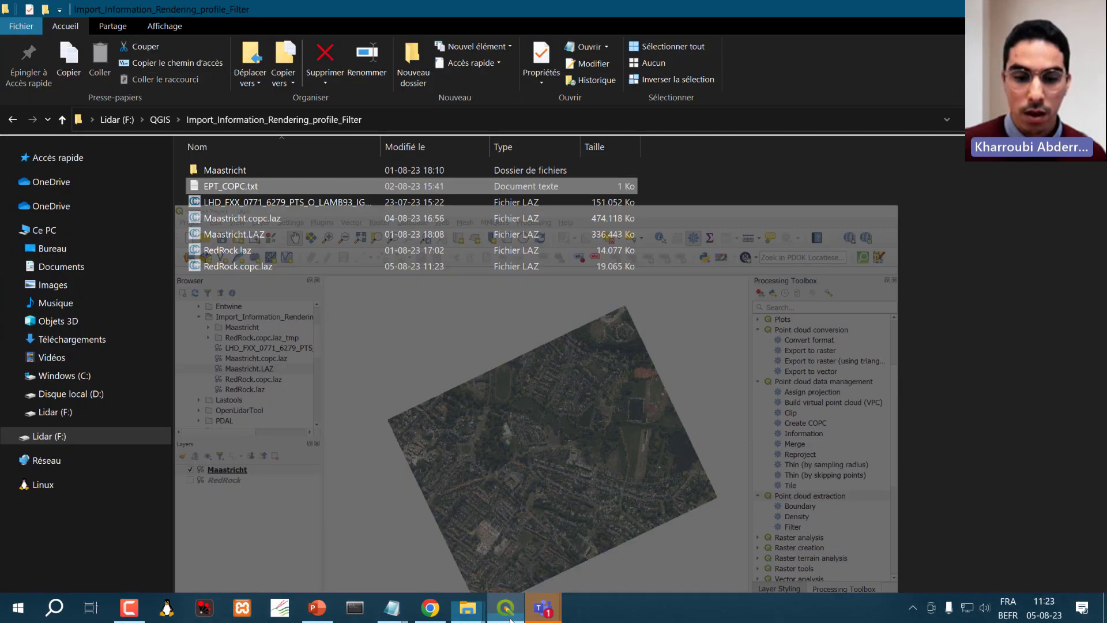
left_click(509, 615)
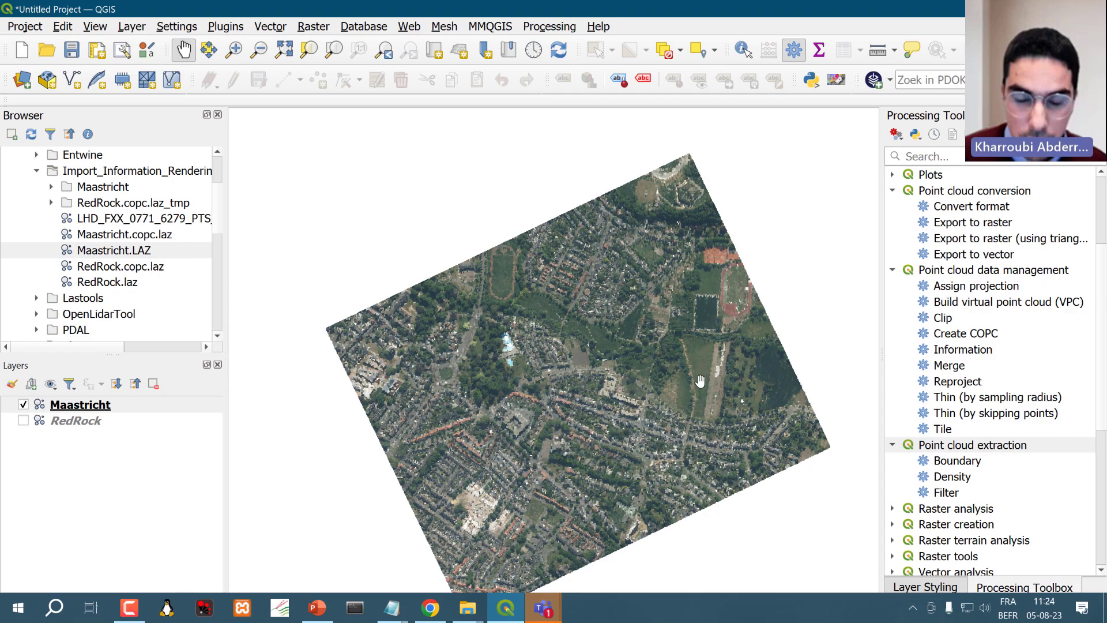
scroll(701, 381, "up", 5)
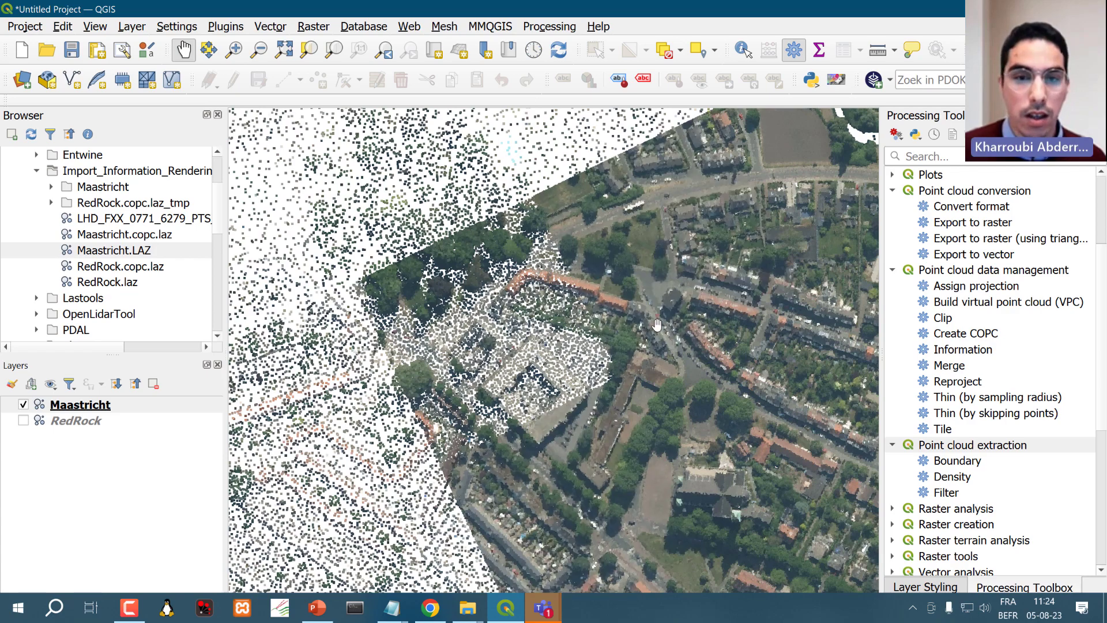
Add the LHD_FXX_0771_6279_PTS_O_LAMB93_IGN69.copc.laz file from the Import_Information_Rendering_profile_Filter folder in File Explorer to the QGIS map
left_click(469, 612)
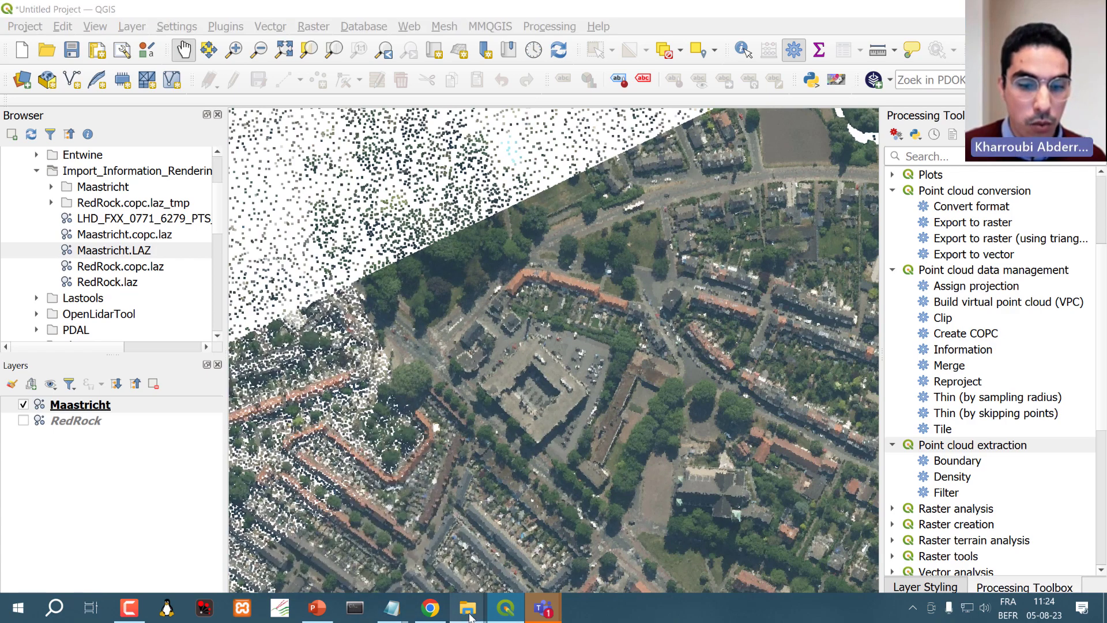
left_click(377, 534)
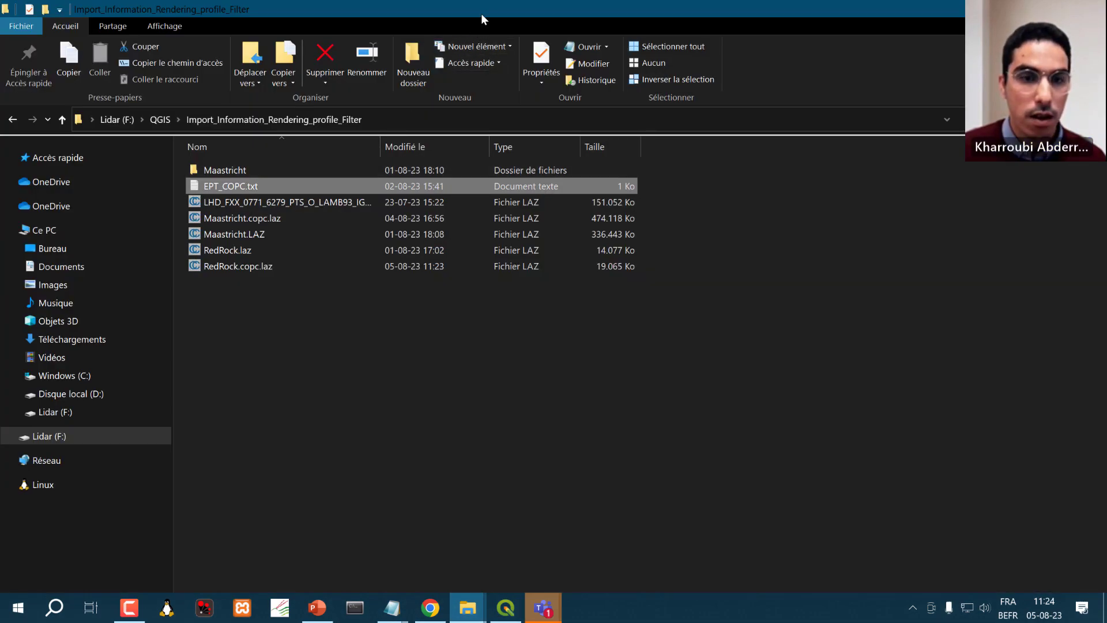
left_click_drag(481, 12, 738, 115)
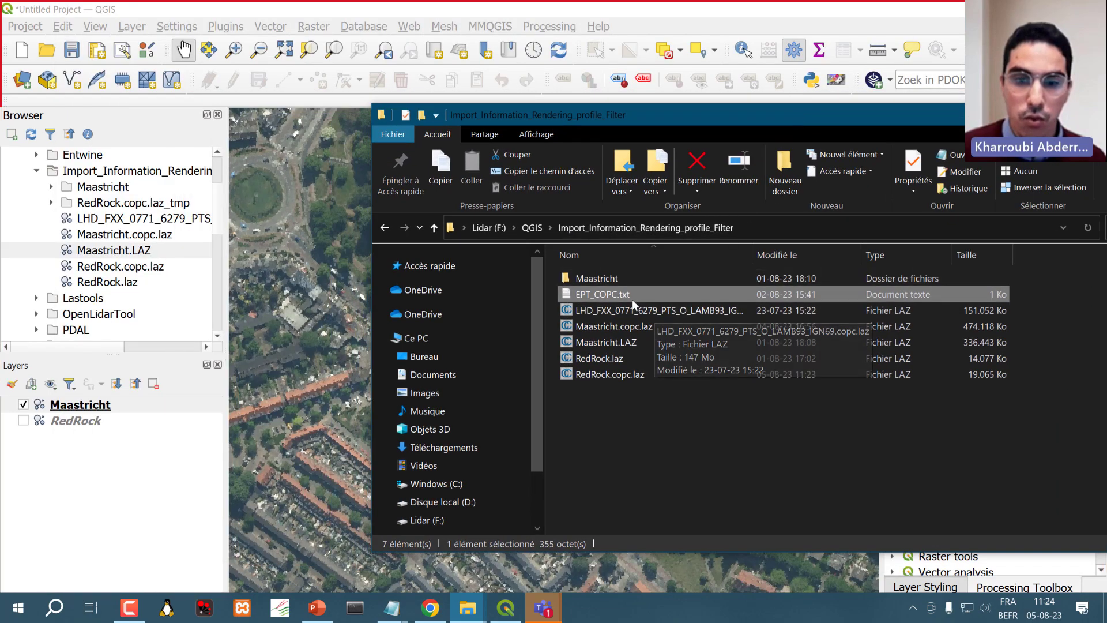
left_click_drag(633, 310, 295, 282)
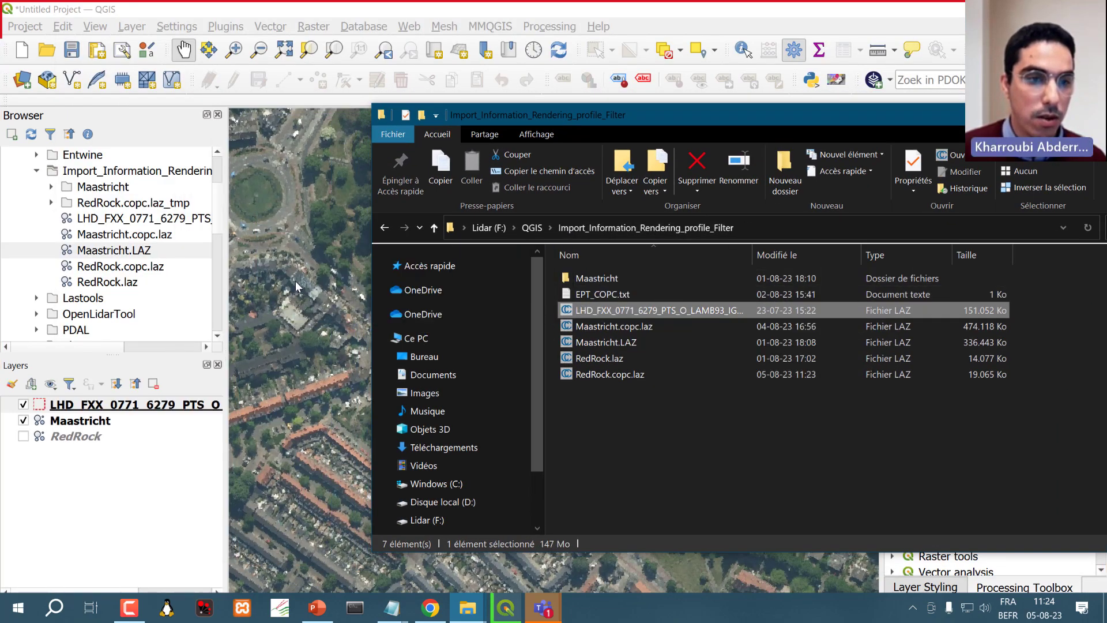
Zoom to the LHD_FXX_0771_6279 layer and examine its classified points up close
left_click(117, 406)
right_click(117, 406)
left_click(171, 111)
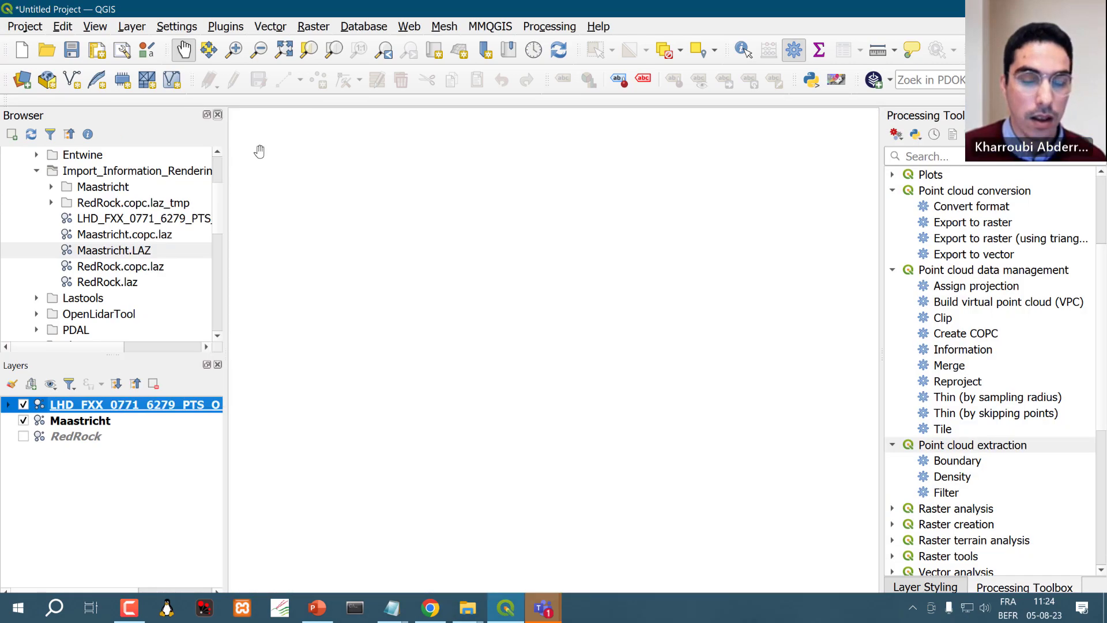
scroll(554, 401, "up", 2)
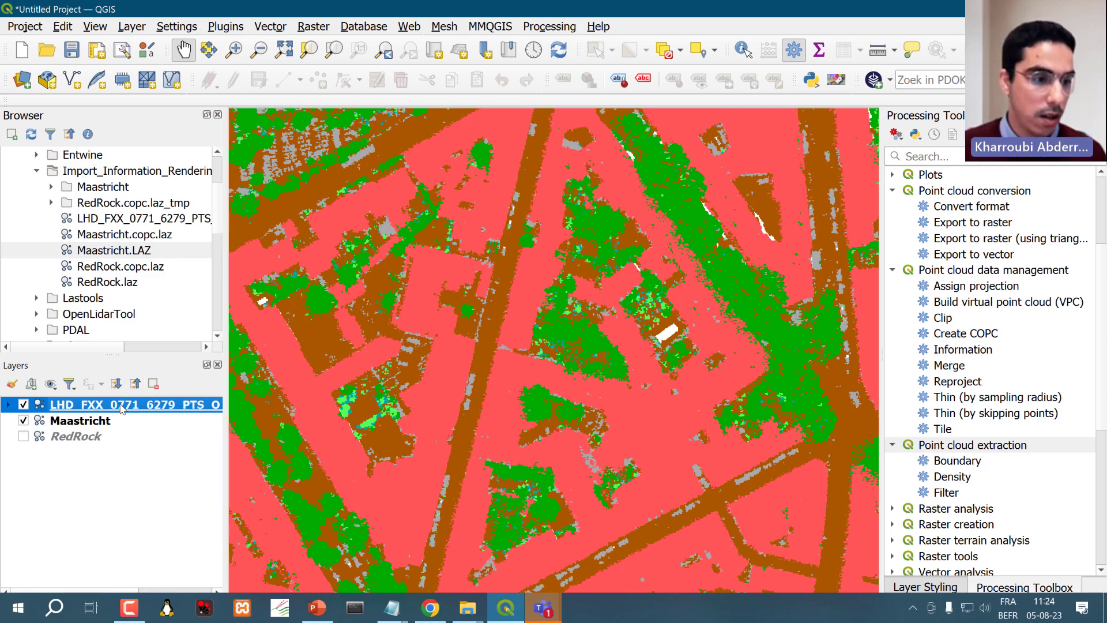
Remove the LHD_FXX_0771_6279, Maastricht and RedRock layers from the project
left_click(104, 437, "shift")
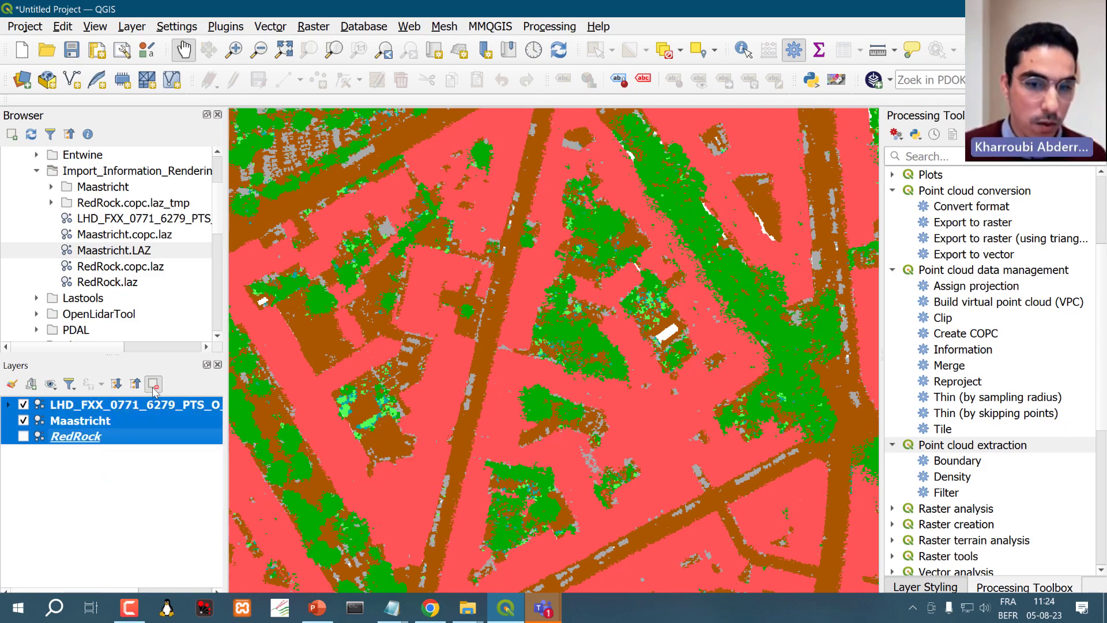
left_click(153, 383)
left_click(534, 340)
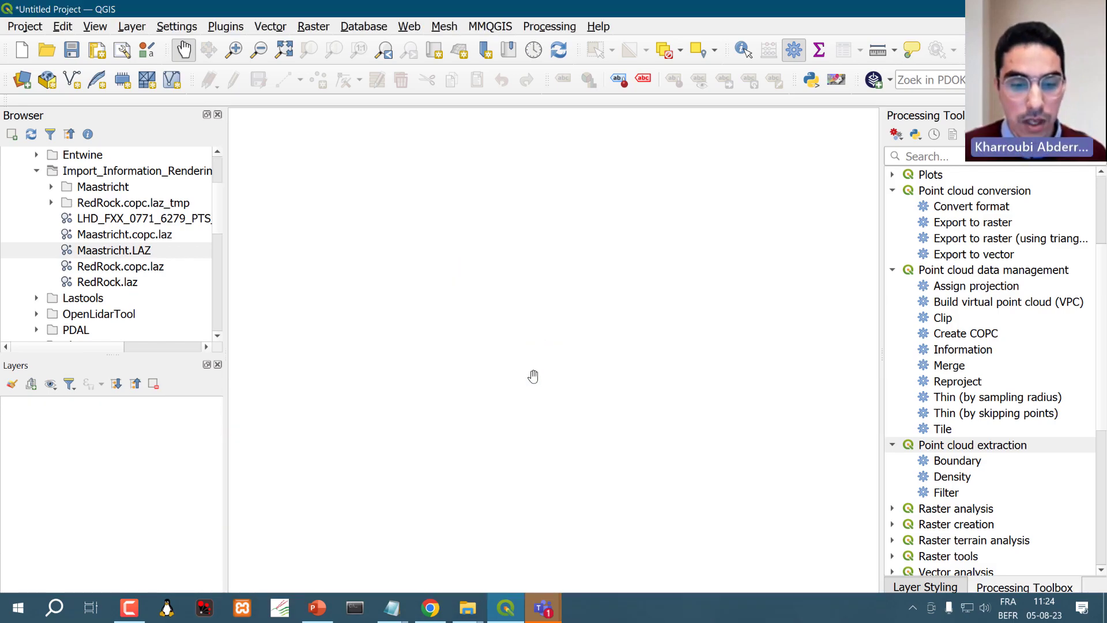
Open EPT_COPC.txt from the Import_Information_Rendering_profile_Filter folder and copy the full LIDAR HD web address
left_click(467, 608)
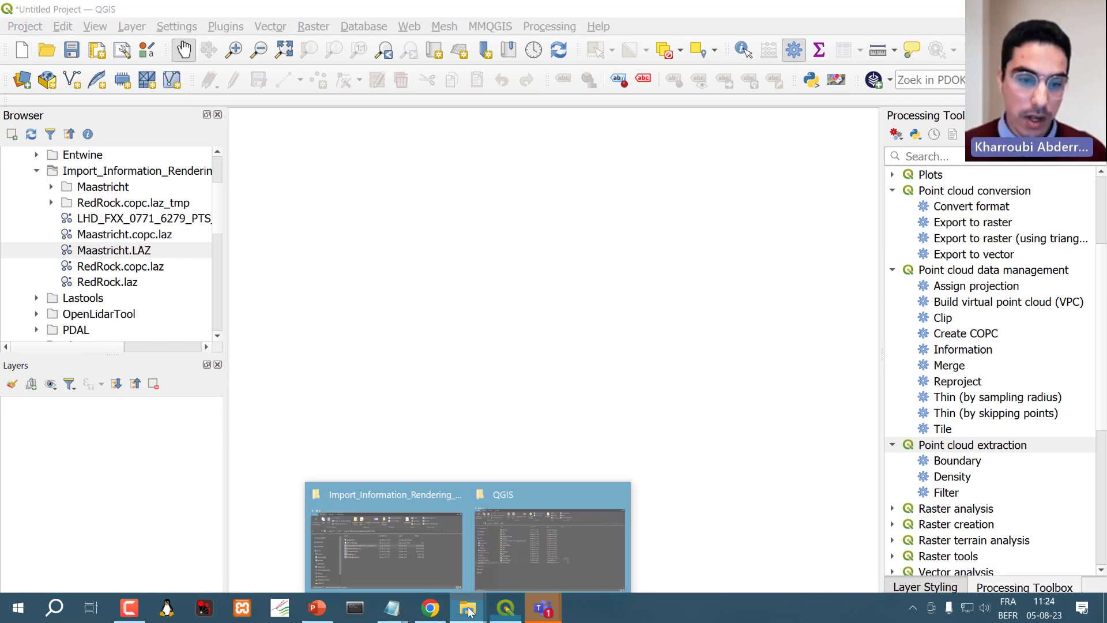
left_click(438, 532)
left_click_drag(668, 115, 526, 110)
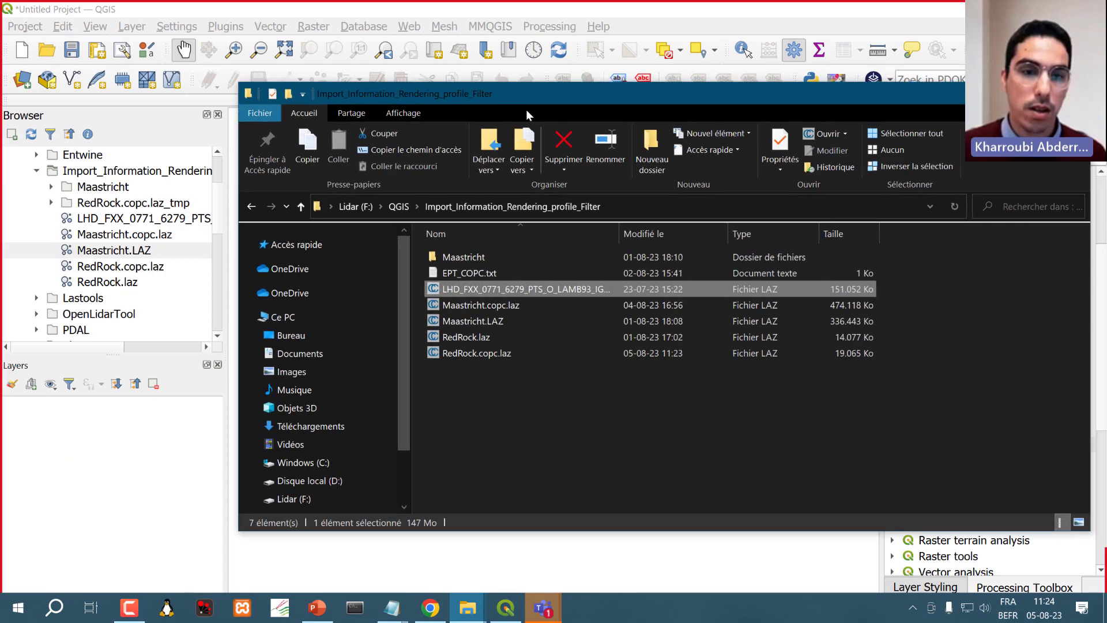
double_click(481, 272)
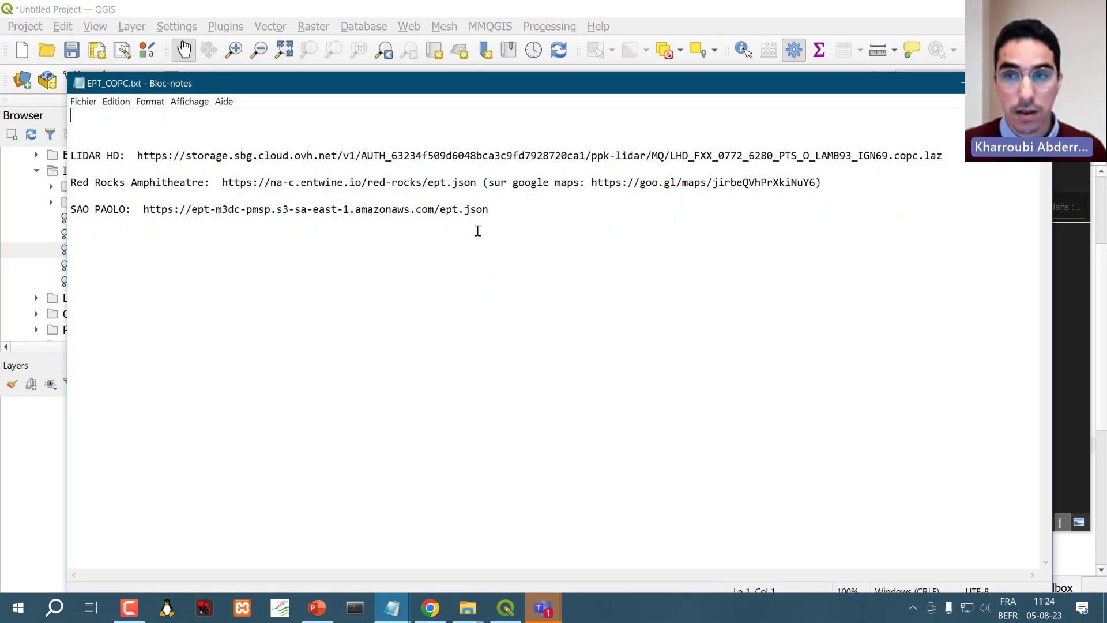
left_click_drag(948, 155, 339, 163)
left_click(897, 155)
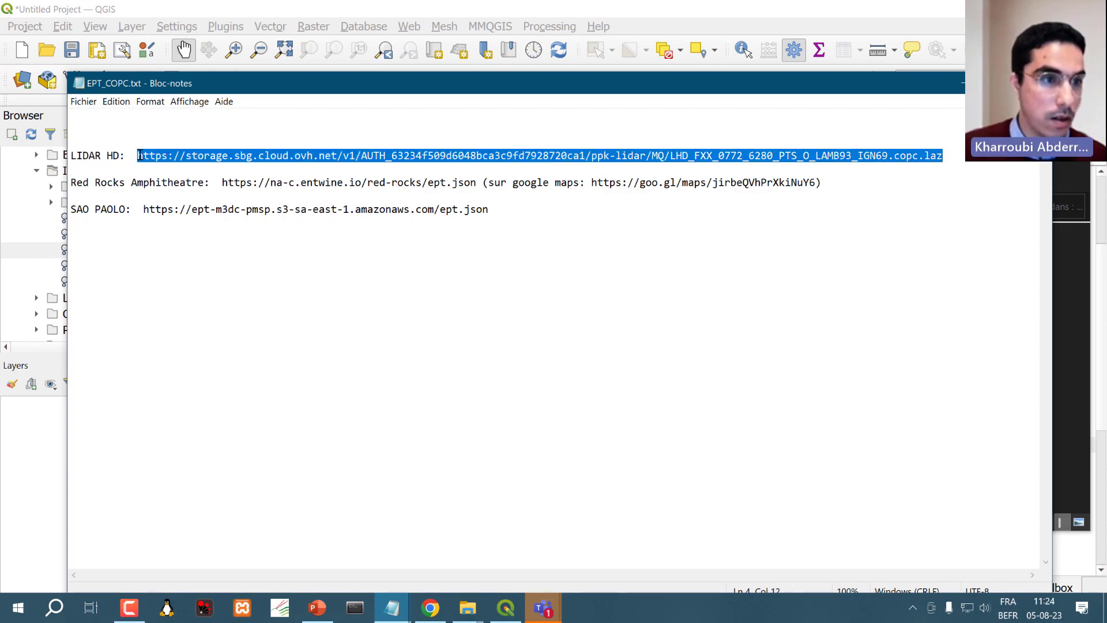
Back in QGIS, start adding a point cloud layer with the source type Protocol: HTTP(S), cloud, etc
left_click(25, 420)
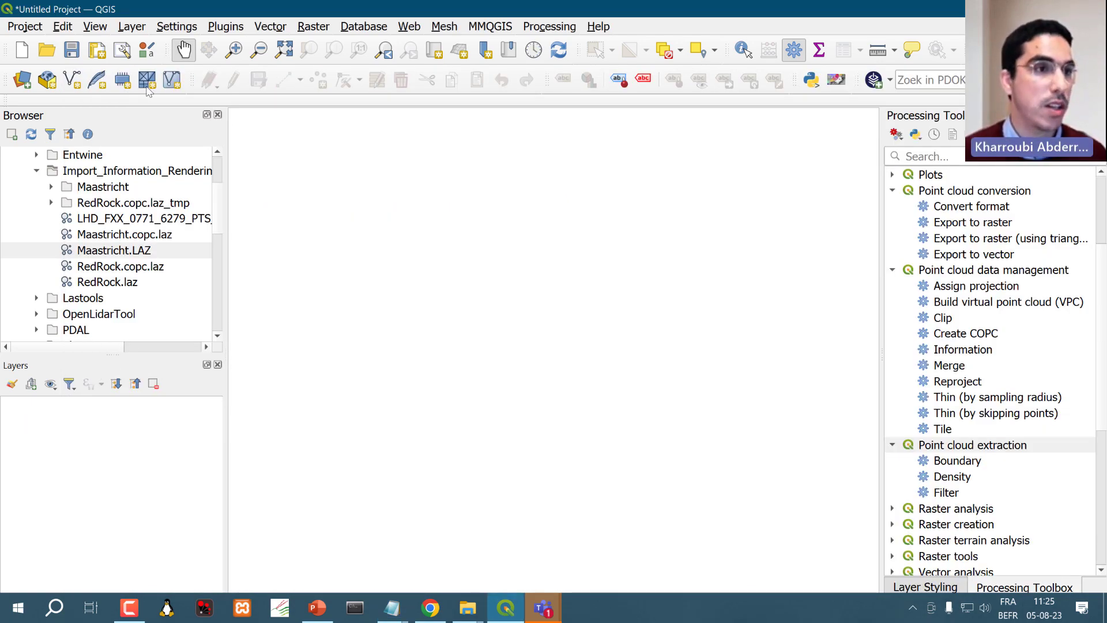
left_click(132, 27)
mouse_move(226, 84)
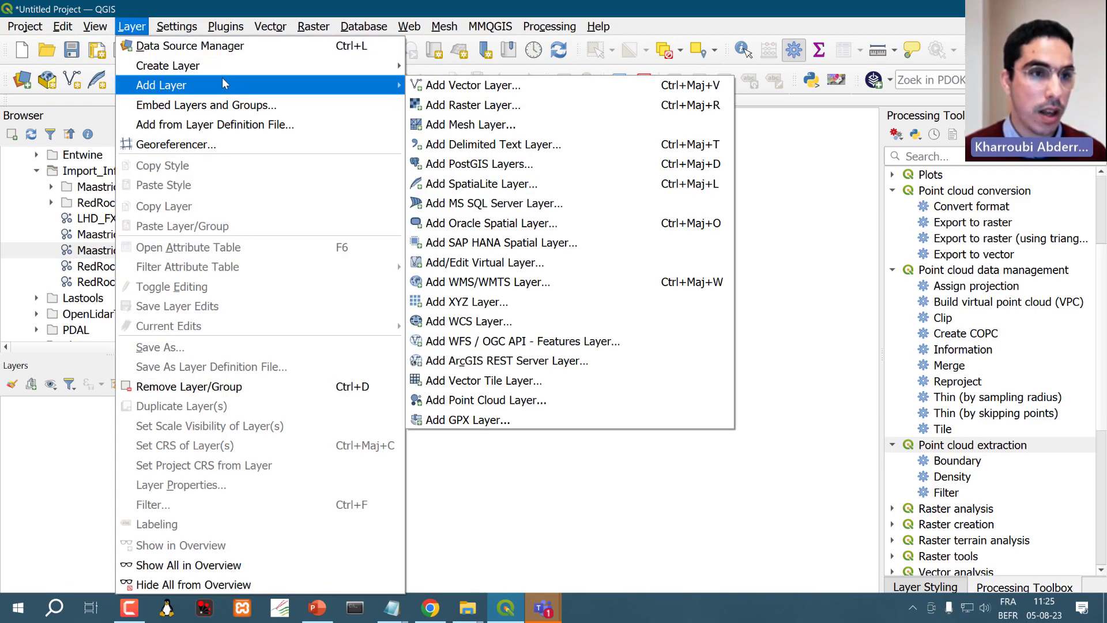
left_click(518, 400)
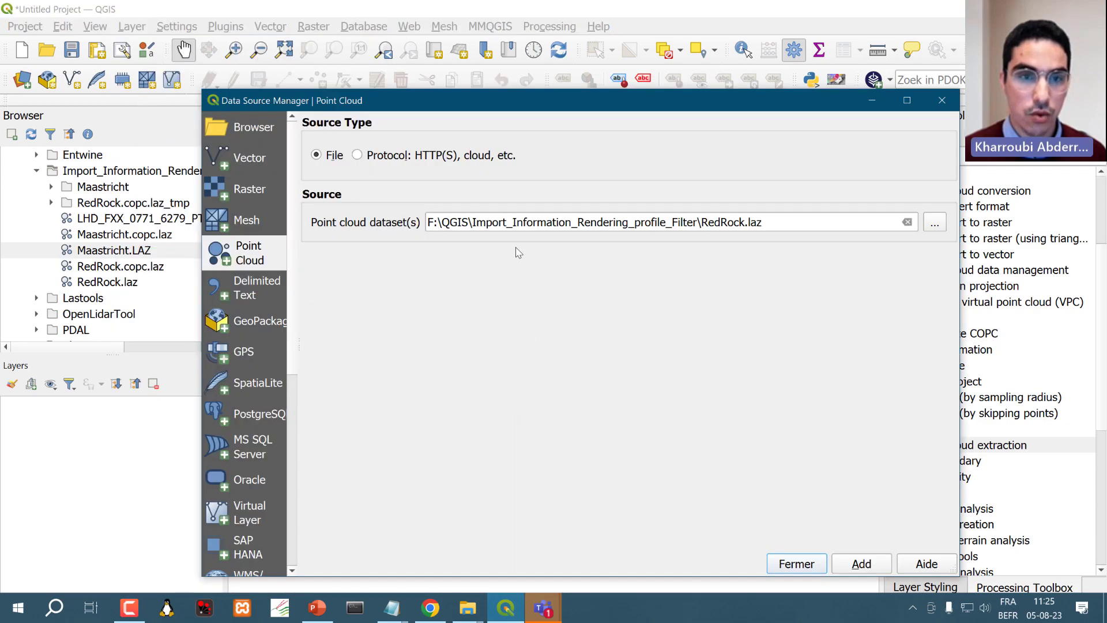
left_click(357, 156)
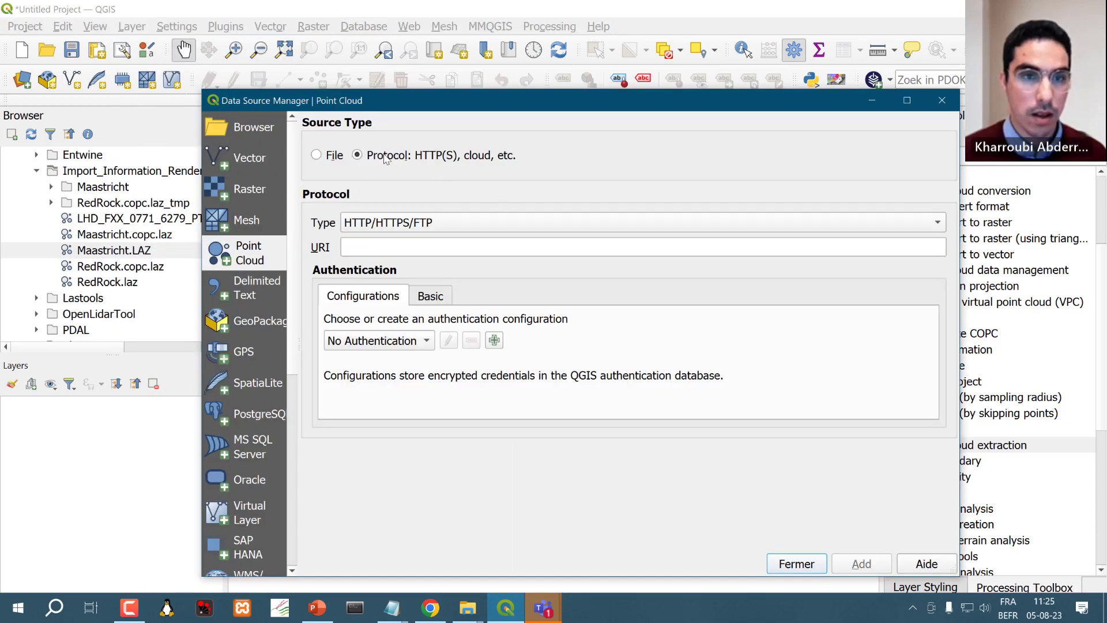
left_click(386, 245)
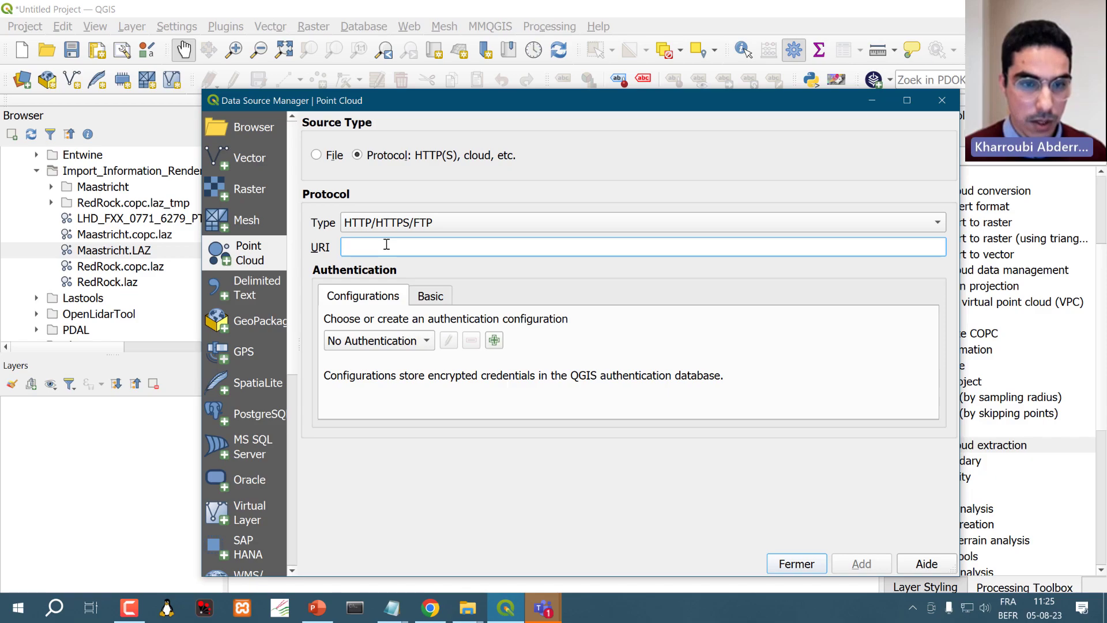
Paste the copied LIDAR HD address as the URI, add the remote LHD_FXX_0772_6280 point cloud and close the Data Source Manager
key("ctrl+v")
left_click_drag(387, 244, 273, 269)
left_click(473, 245)
left_click_drag(463, 246, 286, 246)
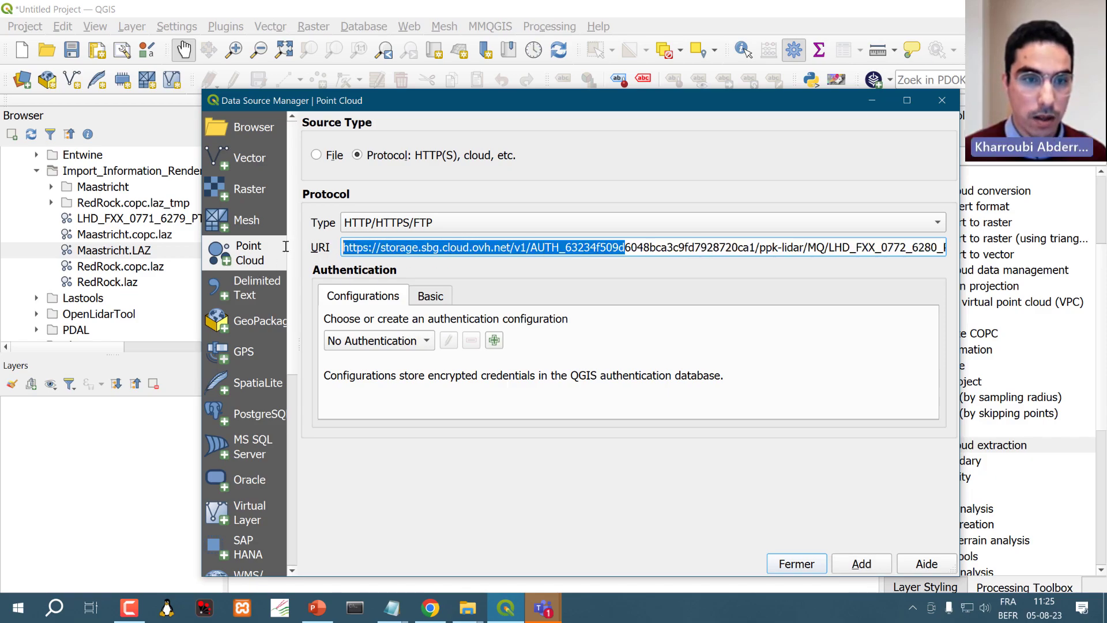
left_click(438, 243)
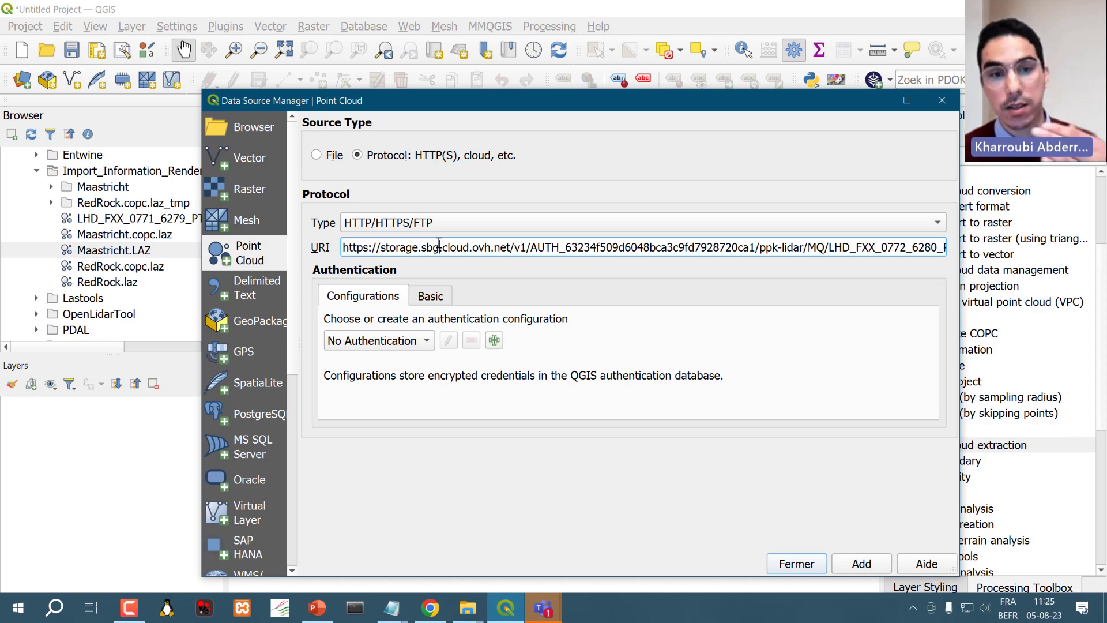
left_click(862, 564)
left_click(796, 563)
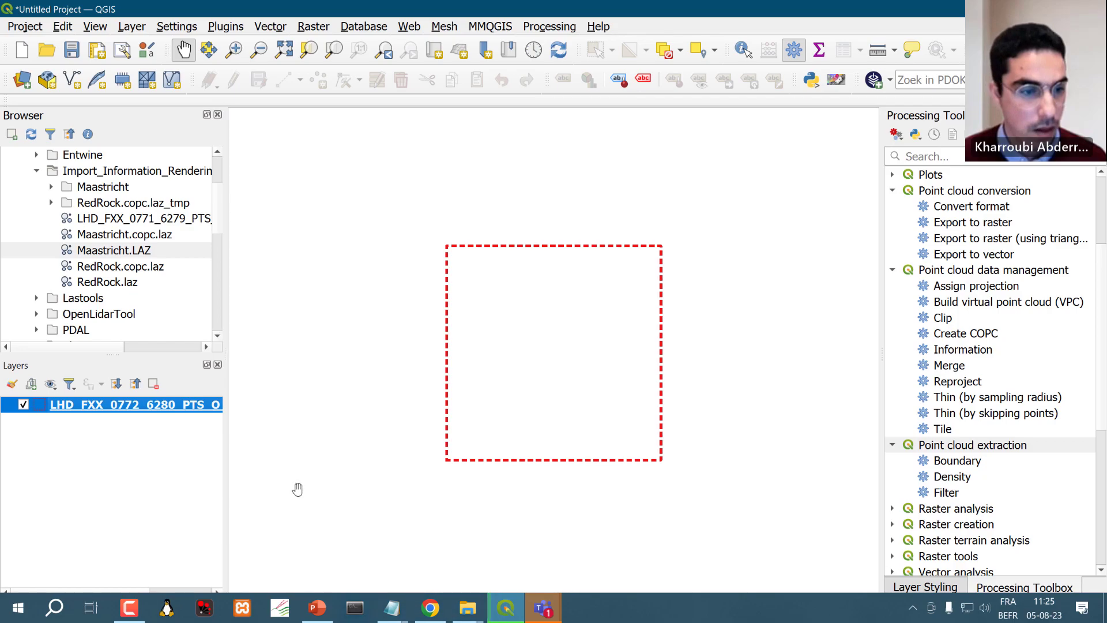
Examine the streamed LHD_FXX_0772_6280 point cloud around the river, buildings and parking area
scroll(576, 333, "up", 3)
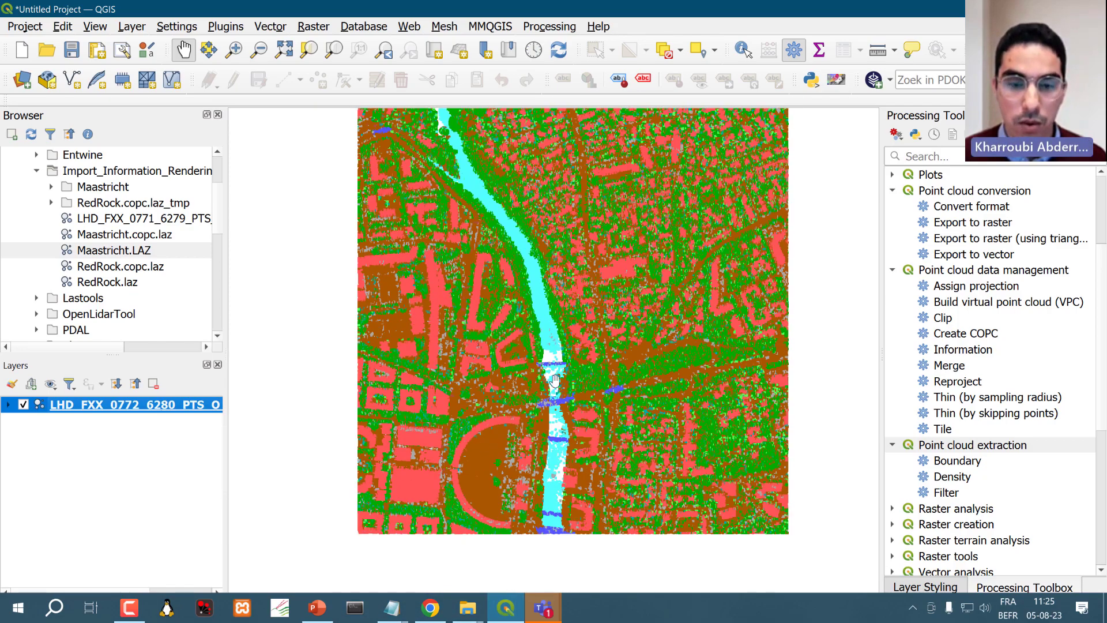
scroll(577, 332, "up", 1)
left_click_drag(441, 347, 722, 296)
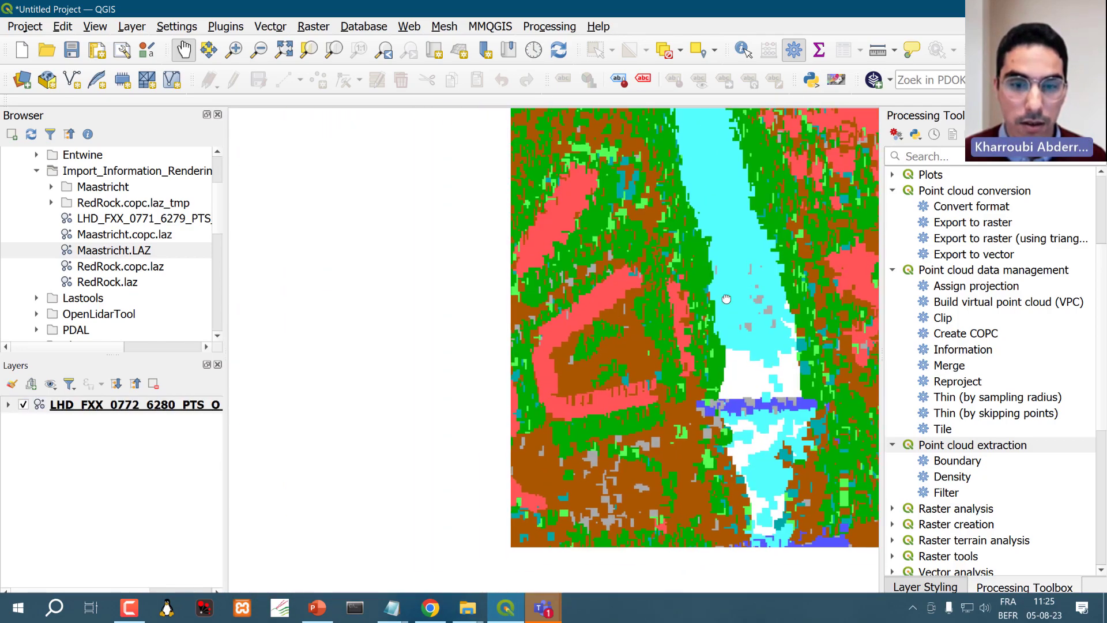
left_click_drag(398, 342, 592, 327)
scroll(591, 325, "up", 1)
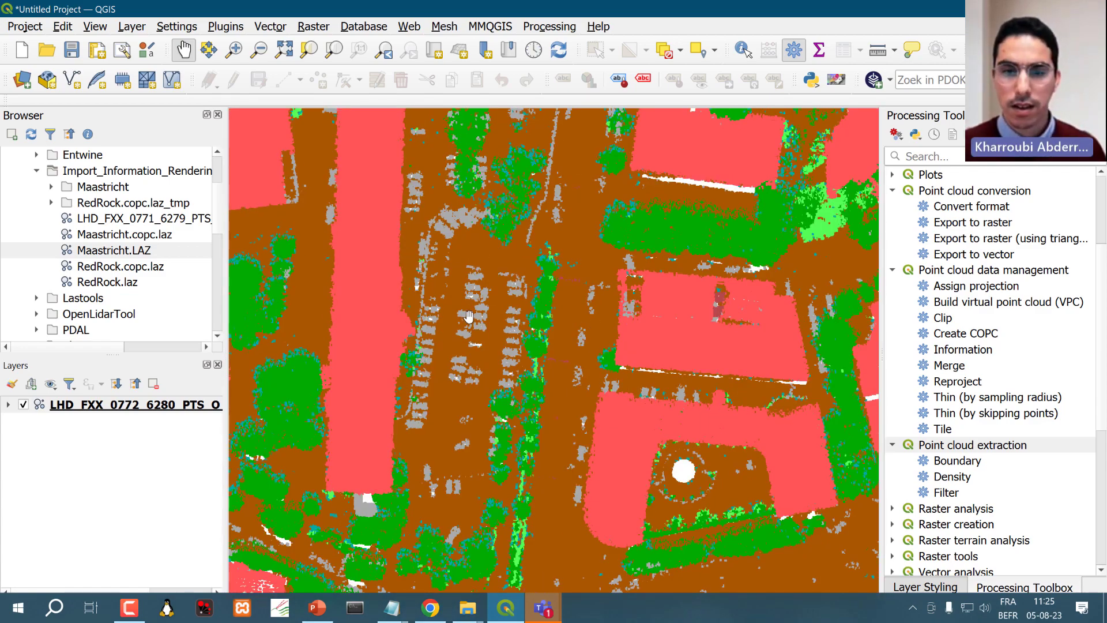
scroll(469, 316, "down", 1)
scroll(469, 317, "up", 1)
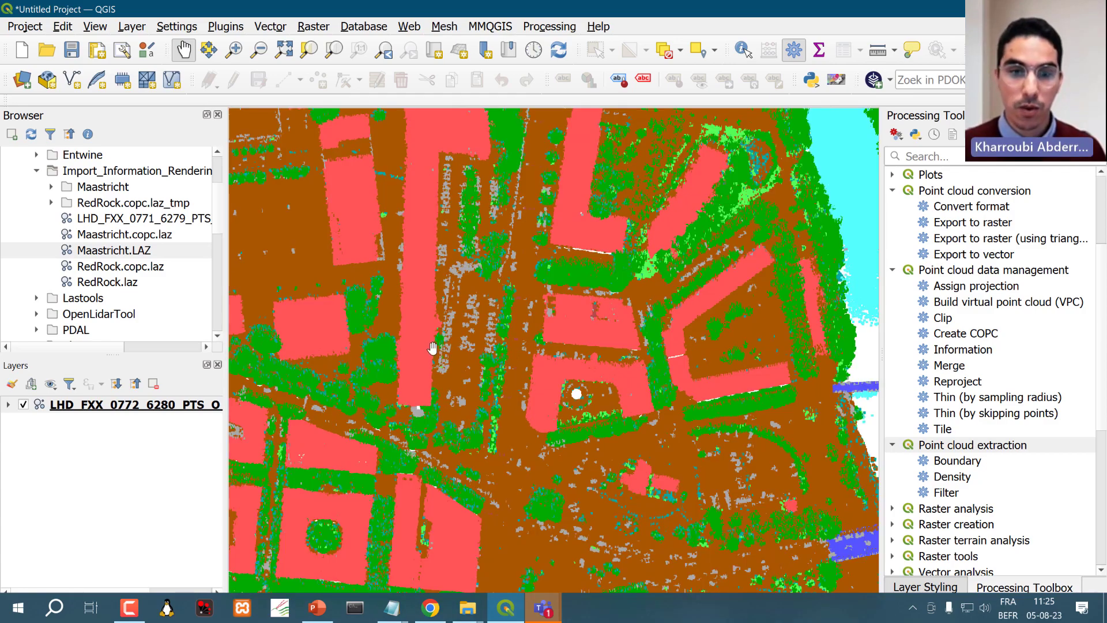
scroll(433, 347, "up", 1)
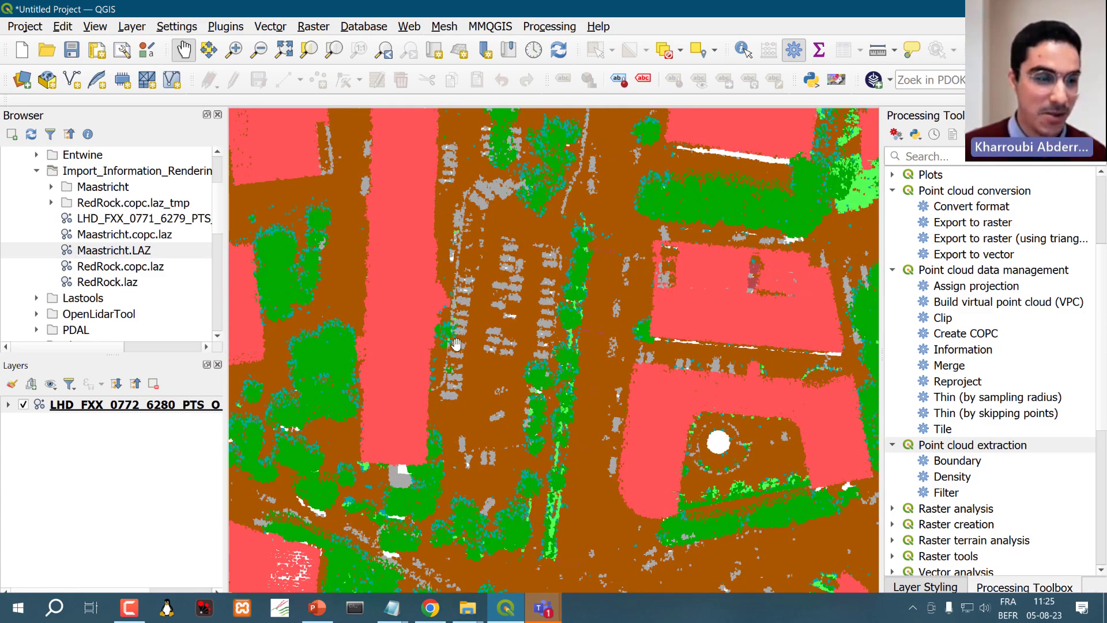
left_click(160, 407)
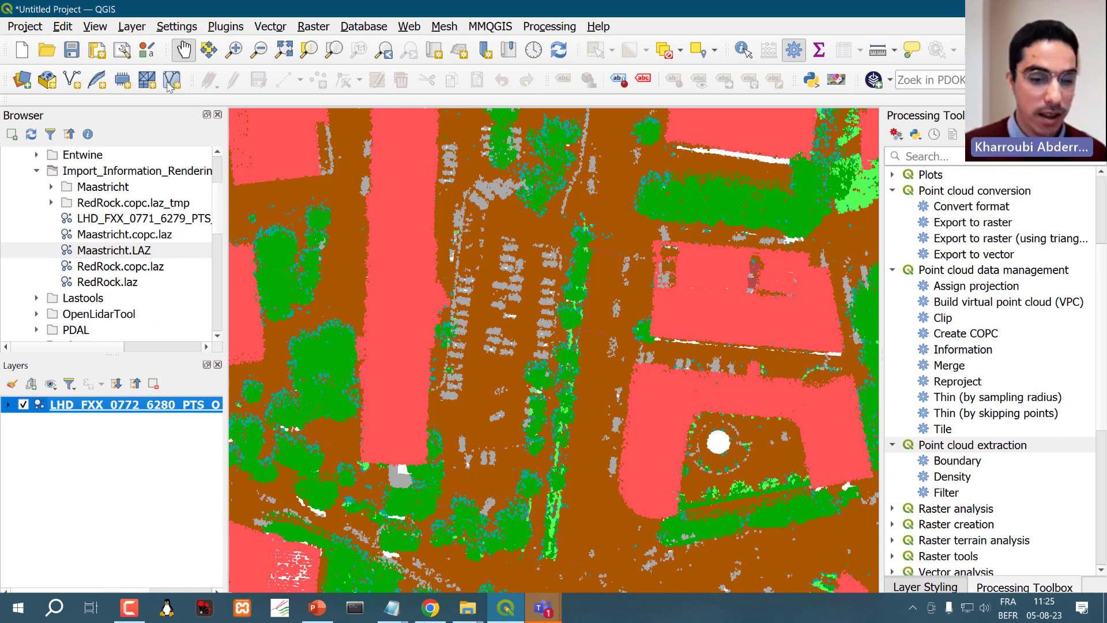
mouse_move(393, 607)
left_click(539, 531)
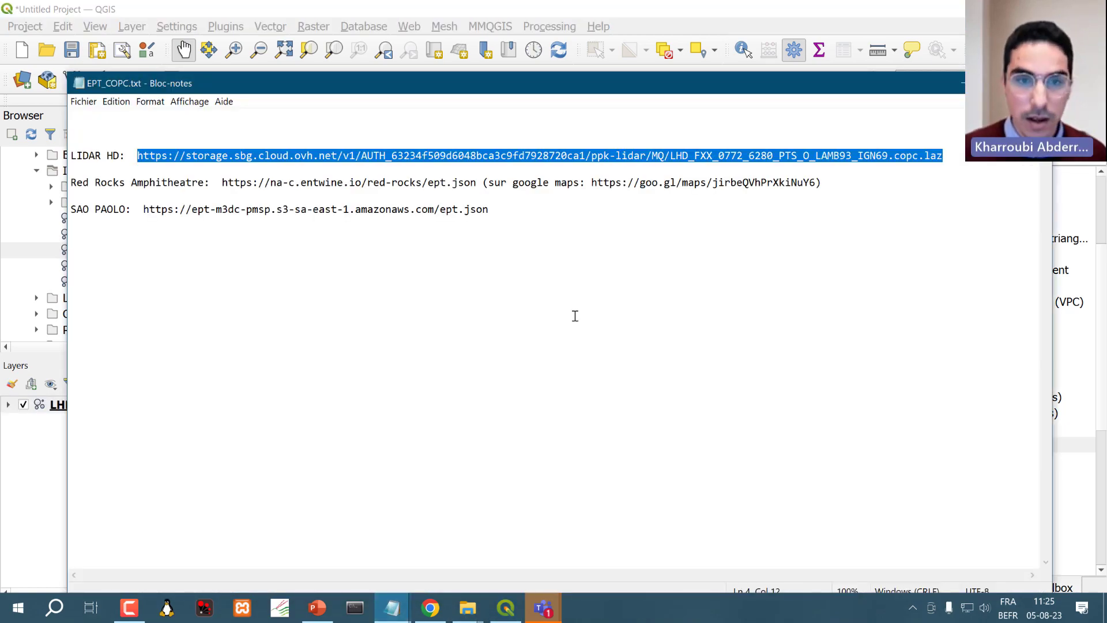
left_click_drag(495, 213, 208, 212)
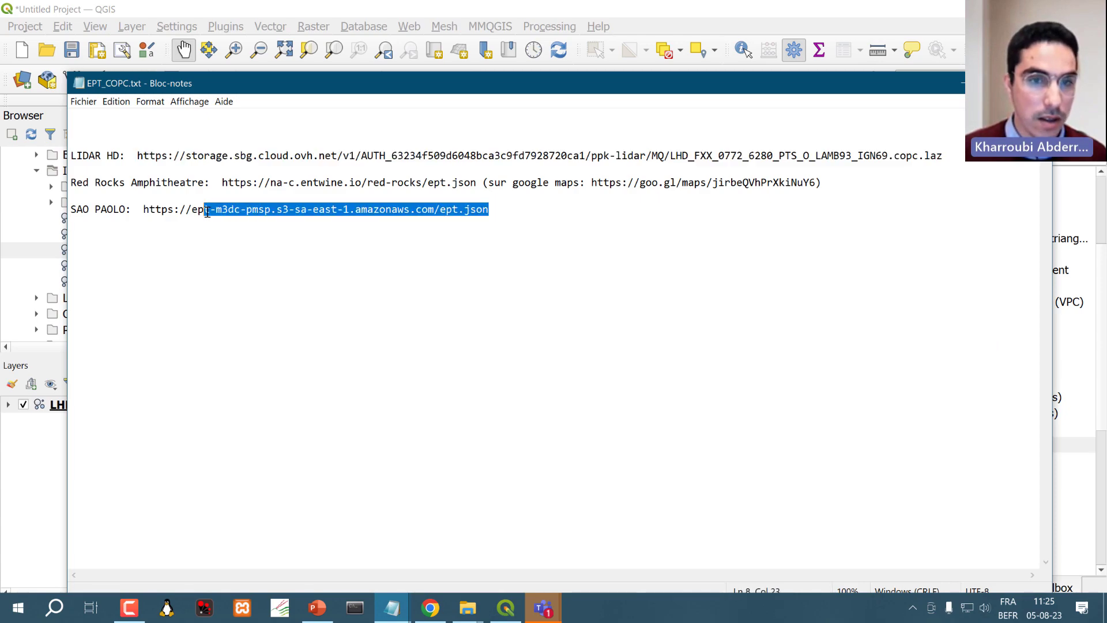
left_click(477, 183)
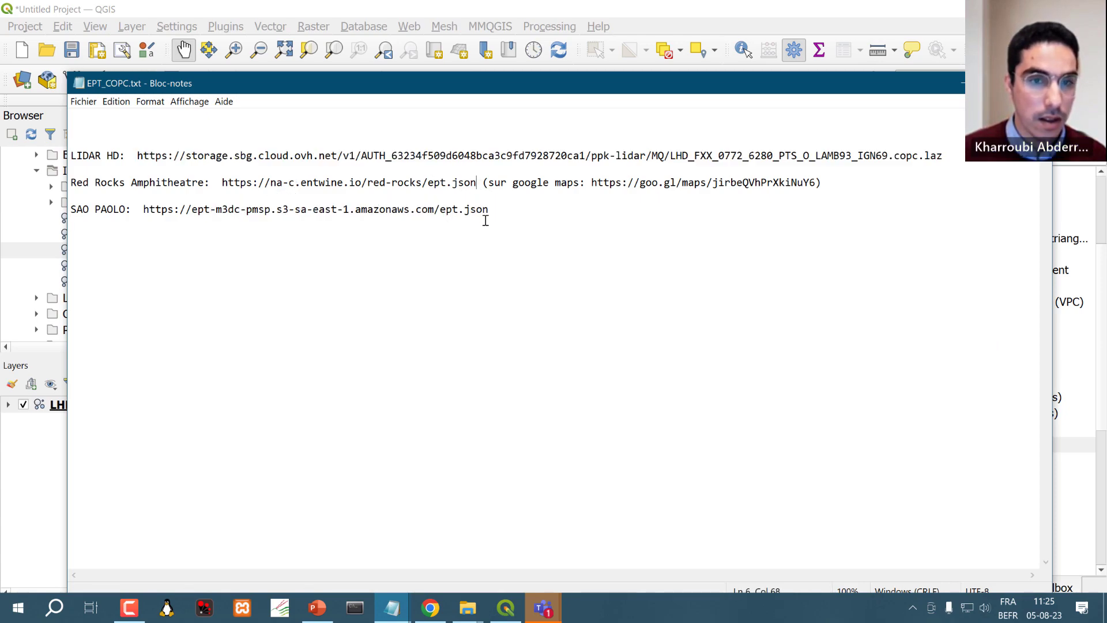
left_click(145, 209, "shift")
key("ctrl+c")
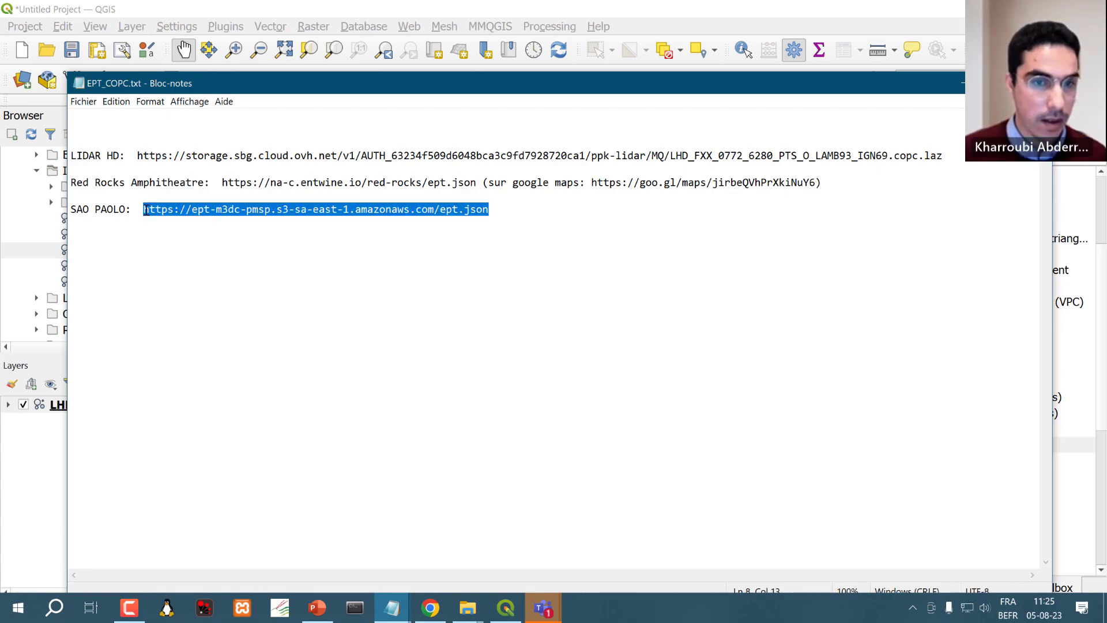
Switch back to QGIS, hide the LHD_FXX_0772_6280 layer and start adding another point cloud layer
left_click(3, 496)
left_click(23, 404)
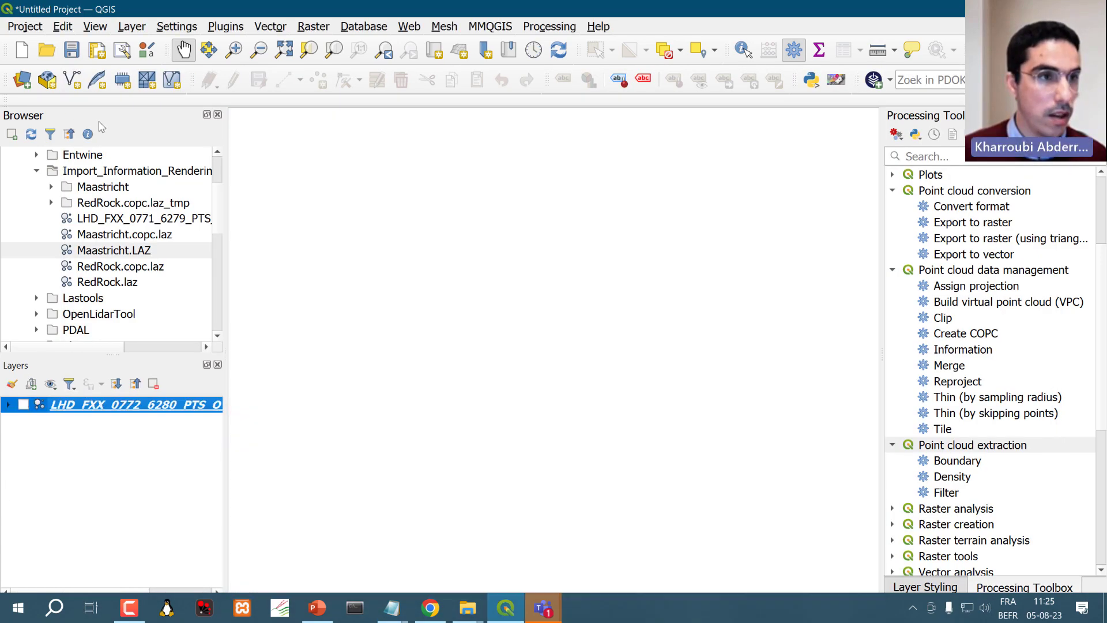
left_click(132, 28)
mouse_move(305, 83)
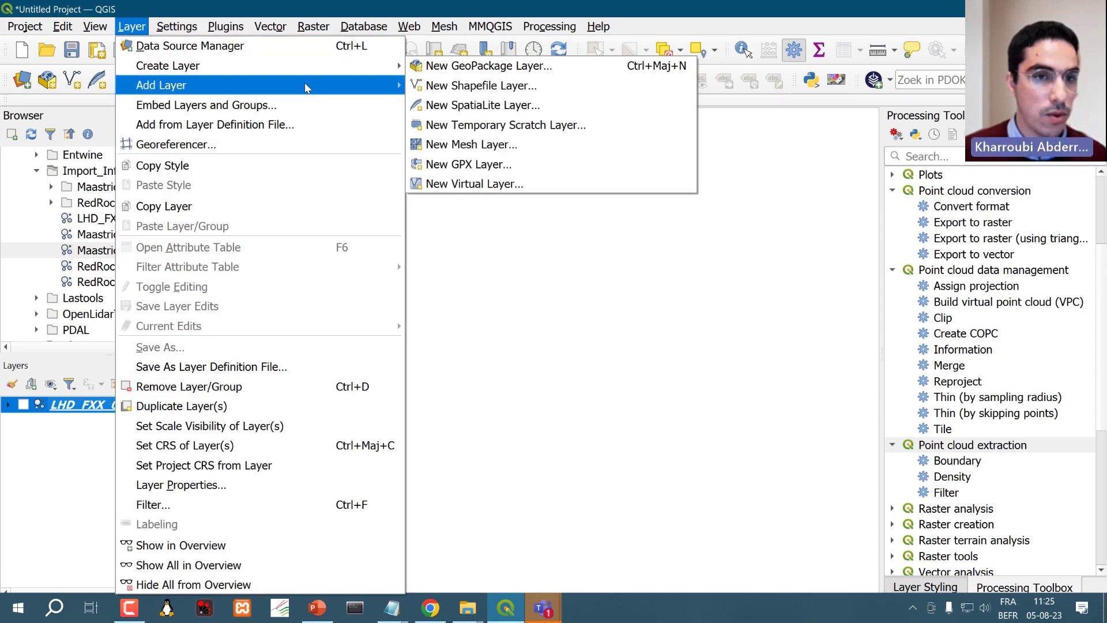
left_click(497, 400)
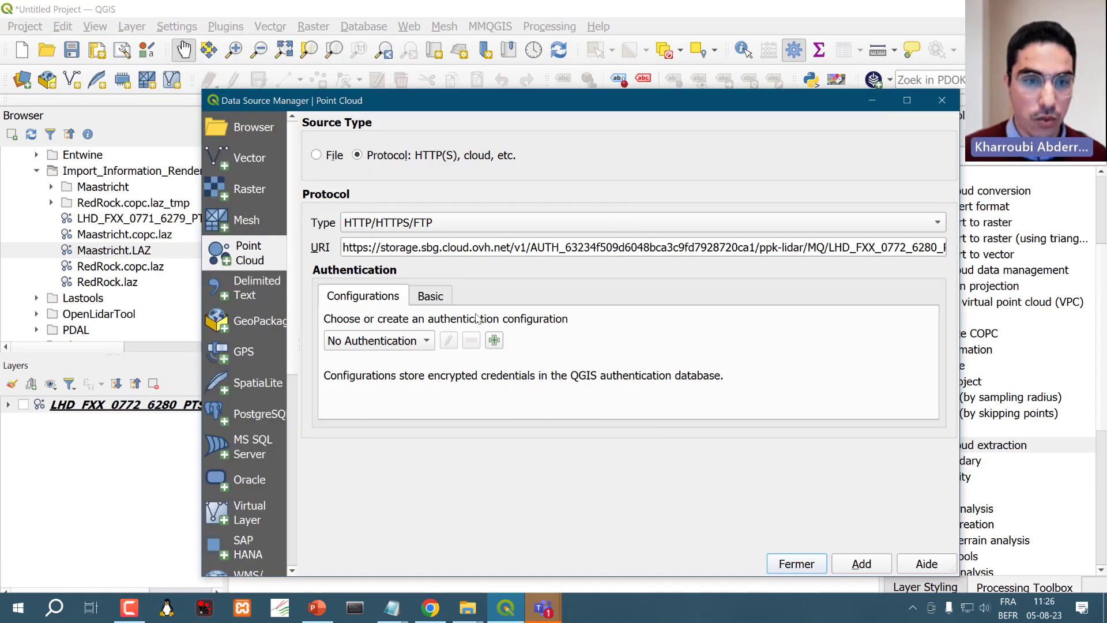
triple_click(458, 248)
key("BackSpace")
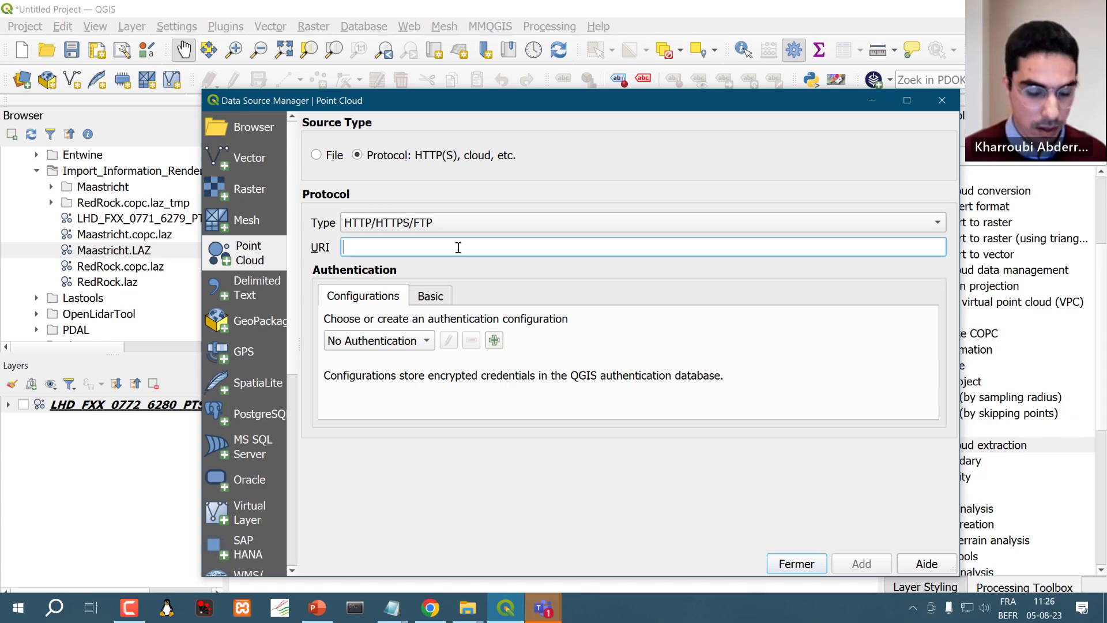
key("ctrl+v")
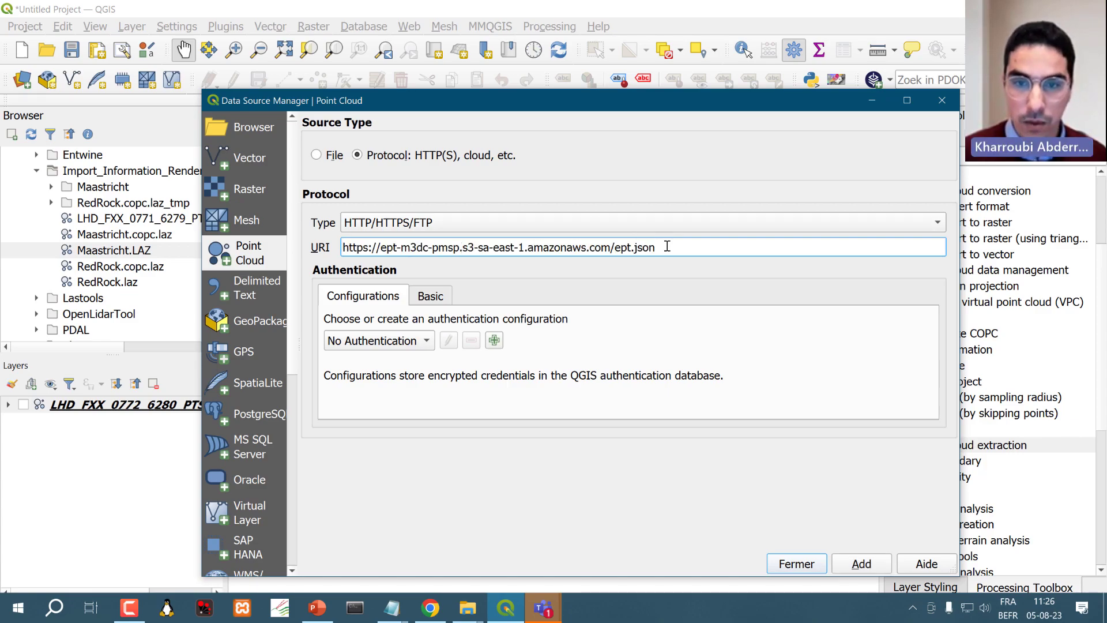
left_click_drag(657, 247, 618, 252)
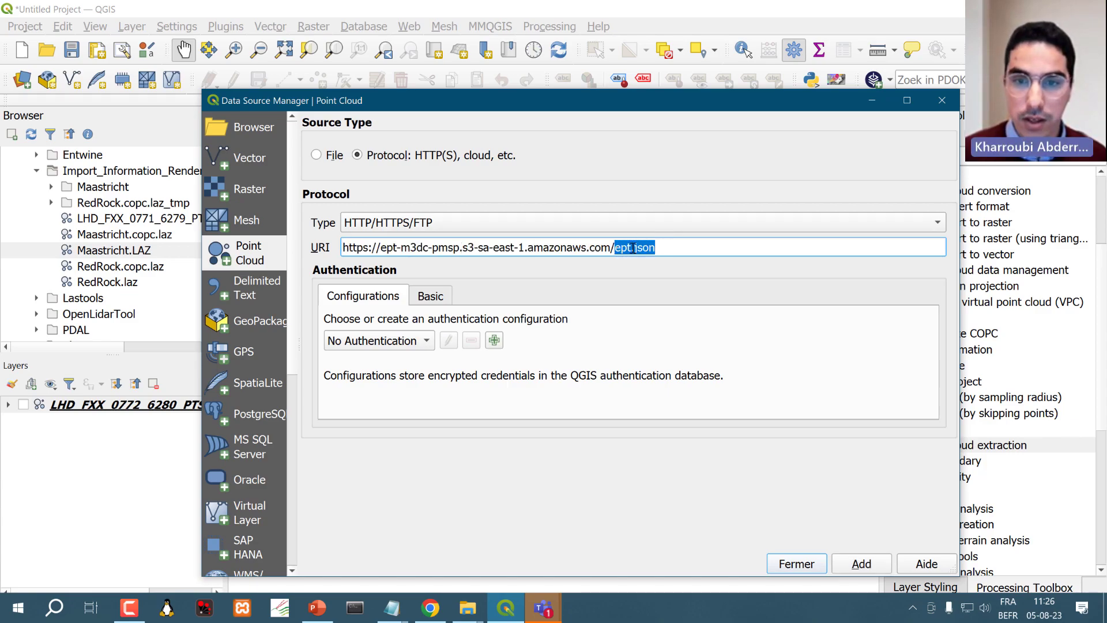
left_click(635, 248)
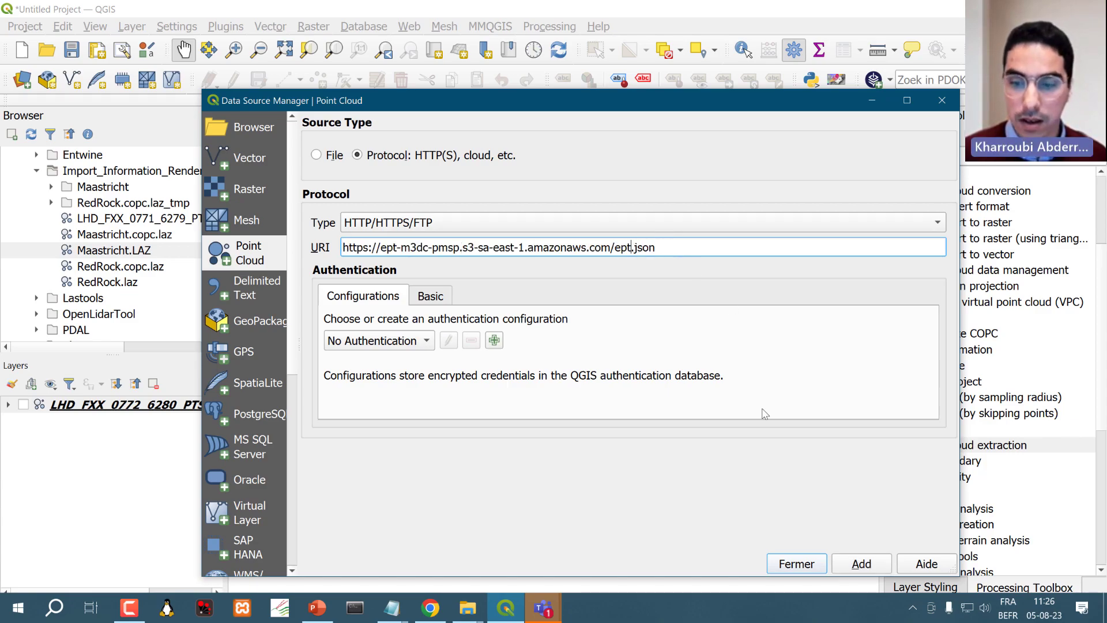
left_click(793, 565)
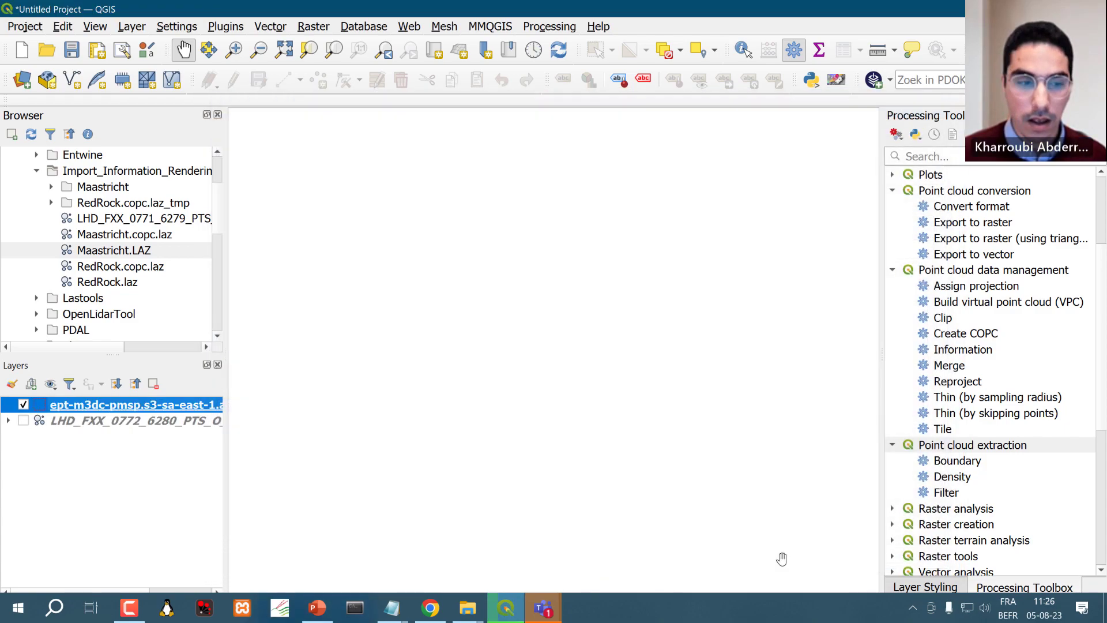
Zoom to the full extent of the ept-m3dc-pmsp layer and look closer at the central part of the city
right_click(119, 411)
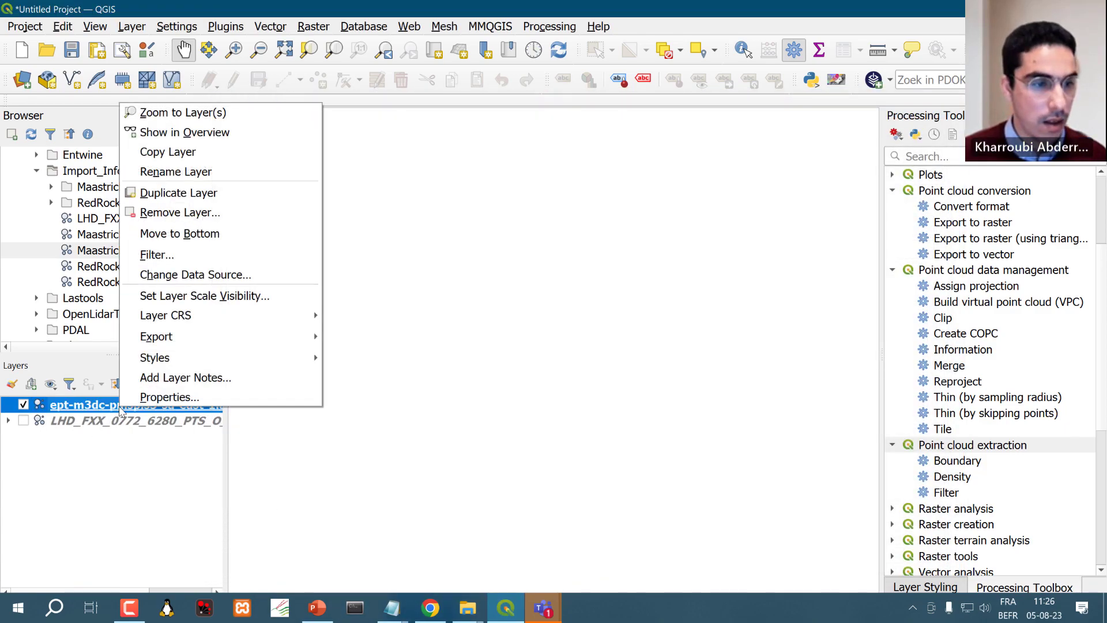
left_click(215, 113)
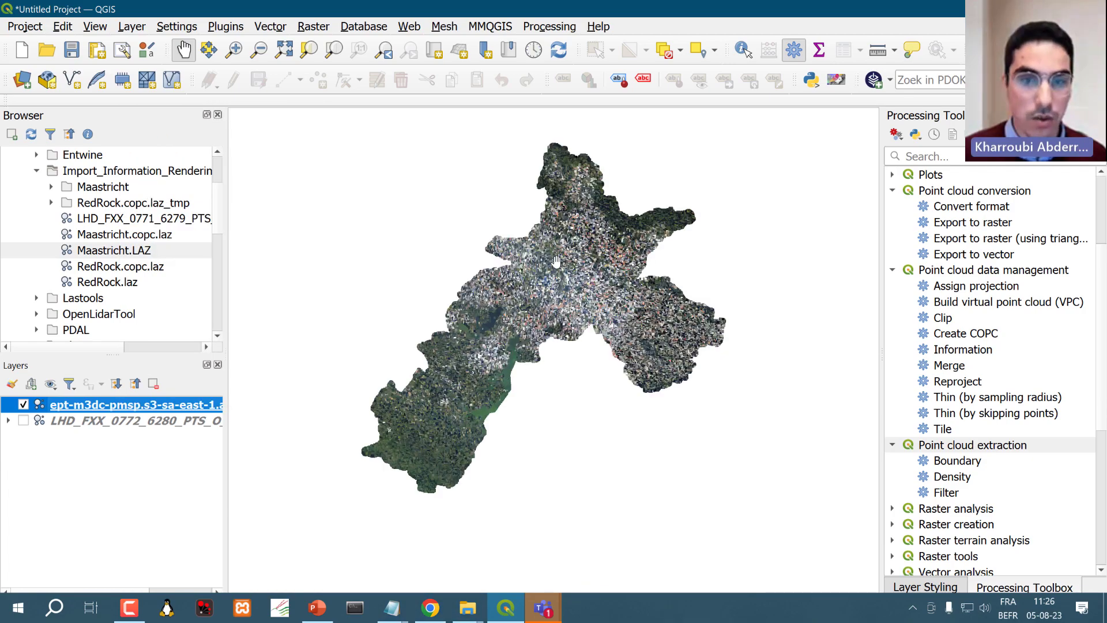
right_click(200, 405)
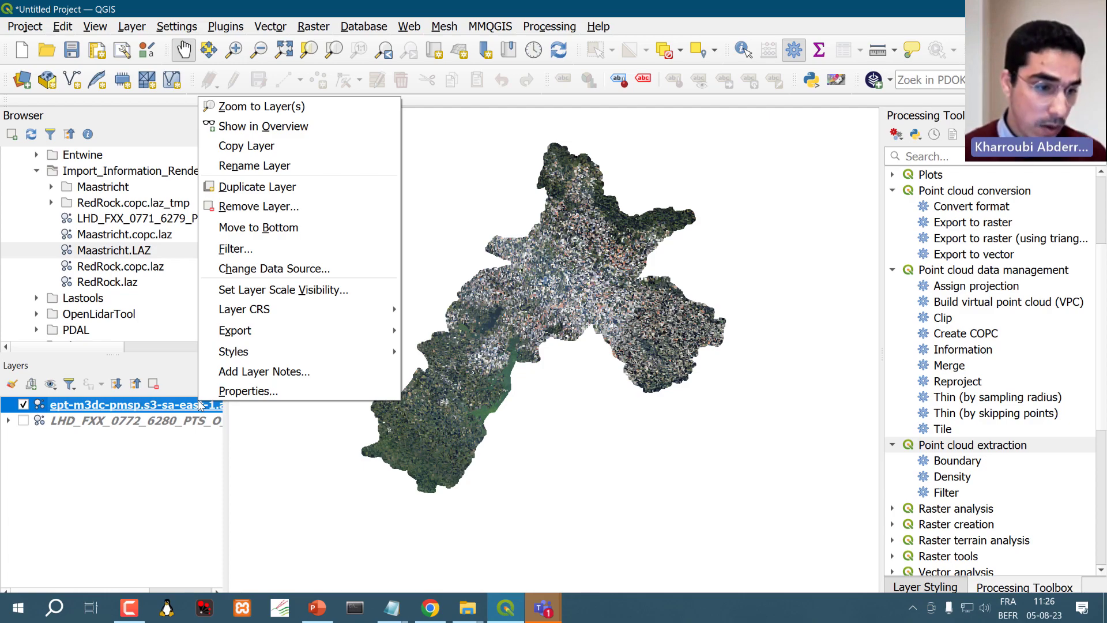
left_click(172, 409)
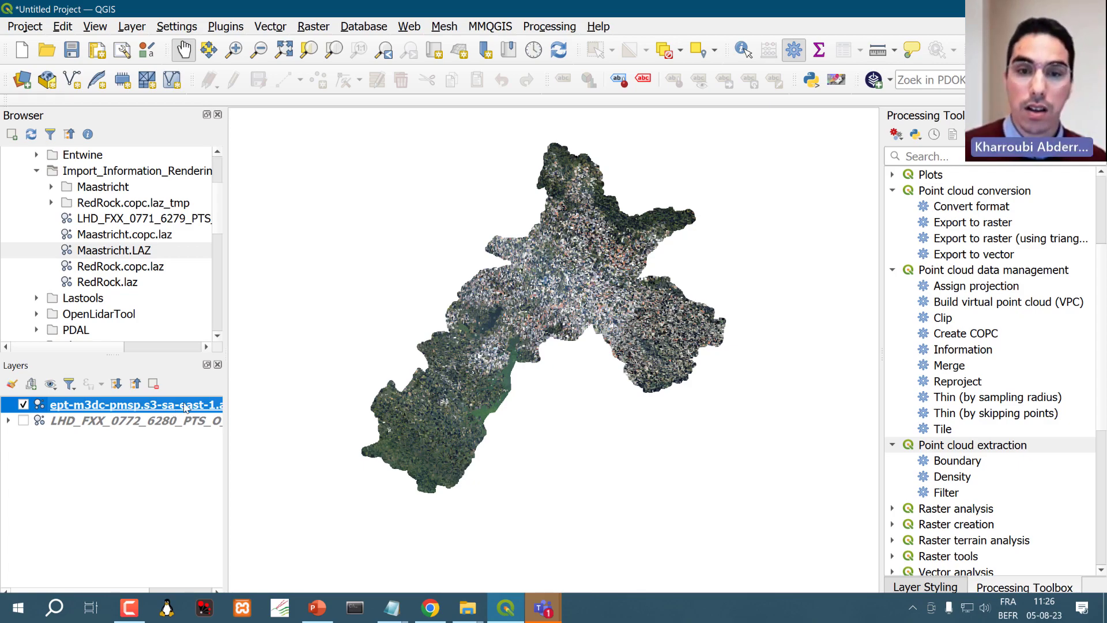
scroll(548, 262, "up", 1)
scroll(548, 262, "up", 1)
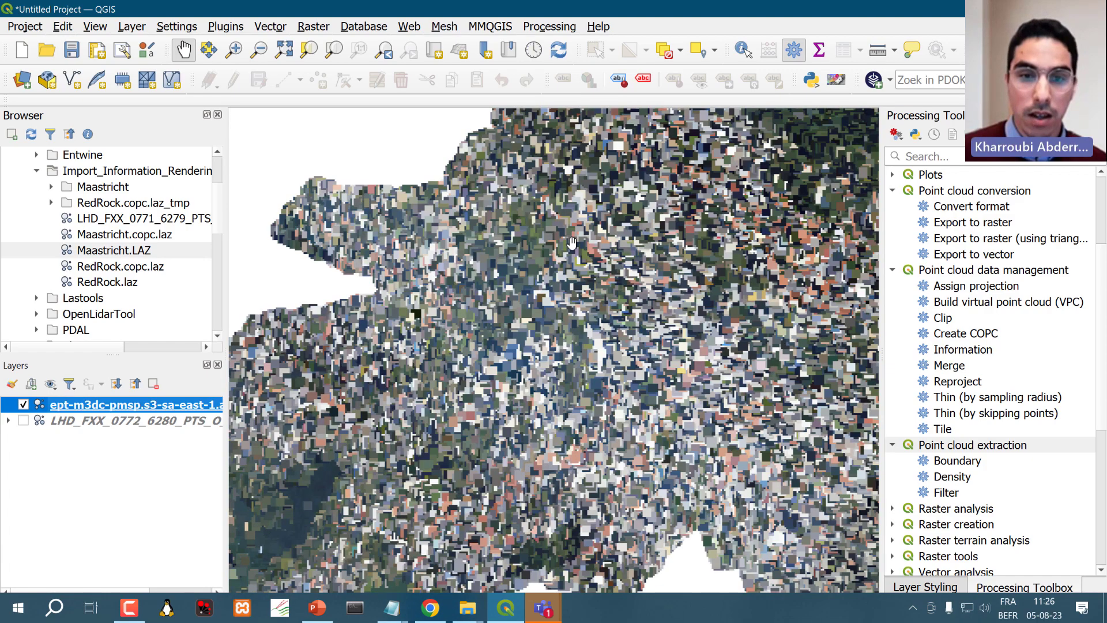
Check the point count in the ept-m3dc-pmsp layer's information properties, then close the properties
right_click(177, 406)
left_click(280, 391)
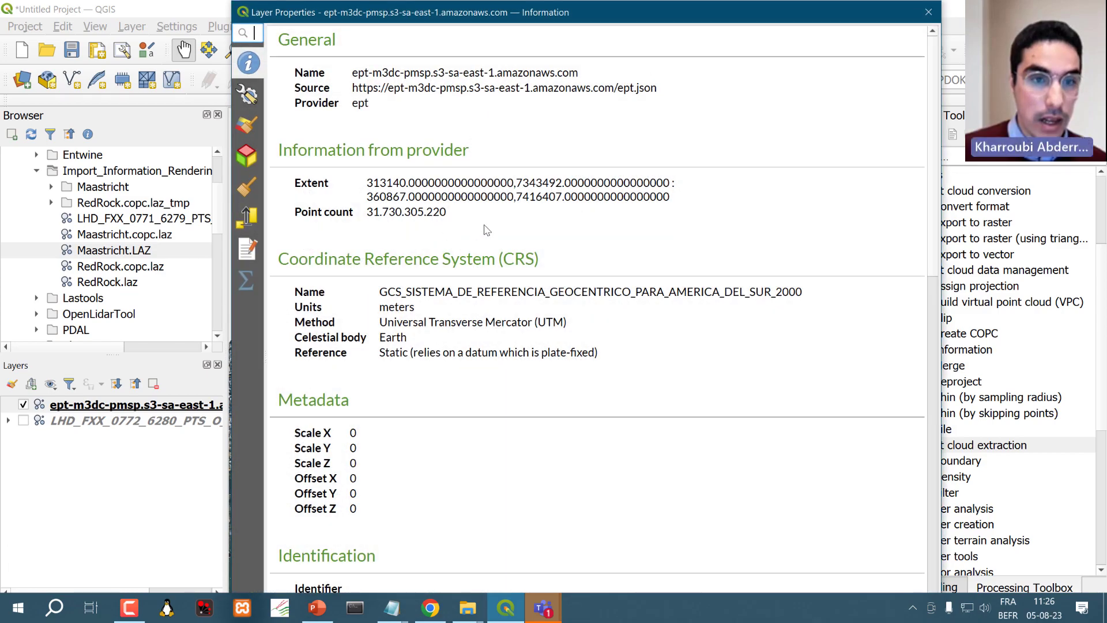
left_click_drag(447, 212, 369, 218)
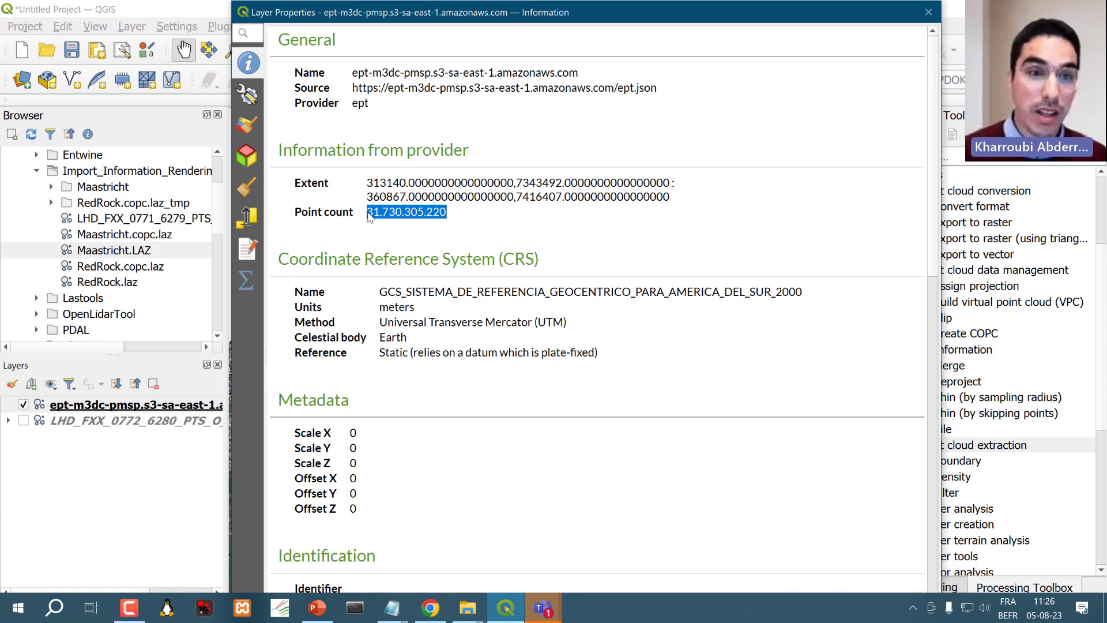
left_click(929, 13)
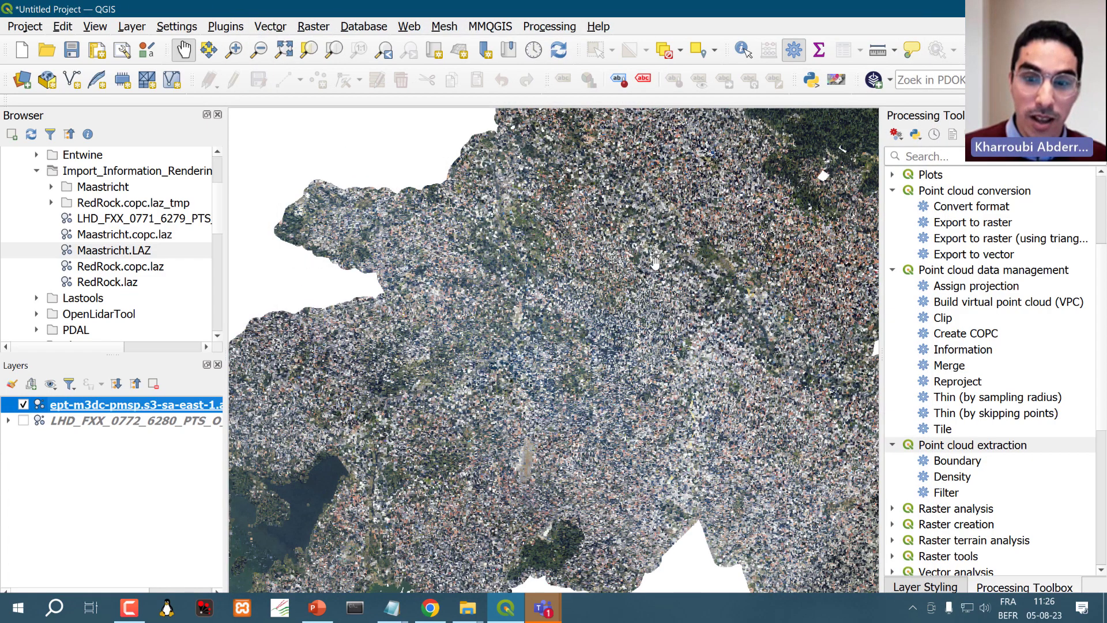
Zoom in on a small area of the São Paulo point cloud to examine its streets and buildings in detail
left_click(234, 49)
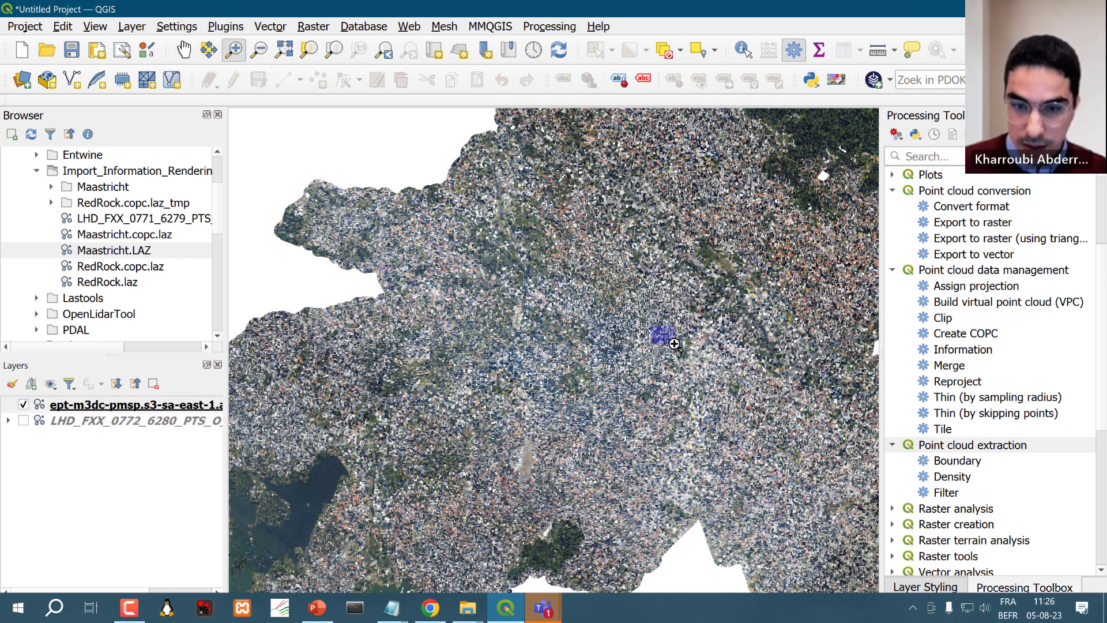
left_click(672, 345)
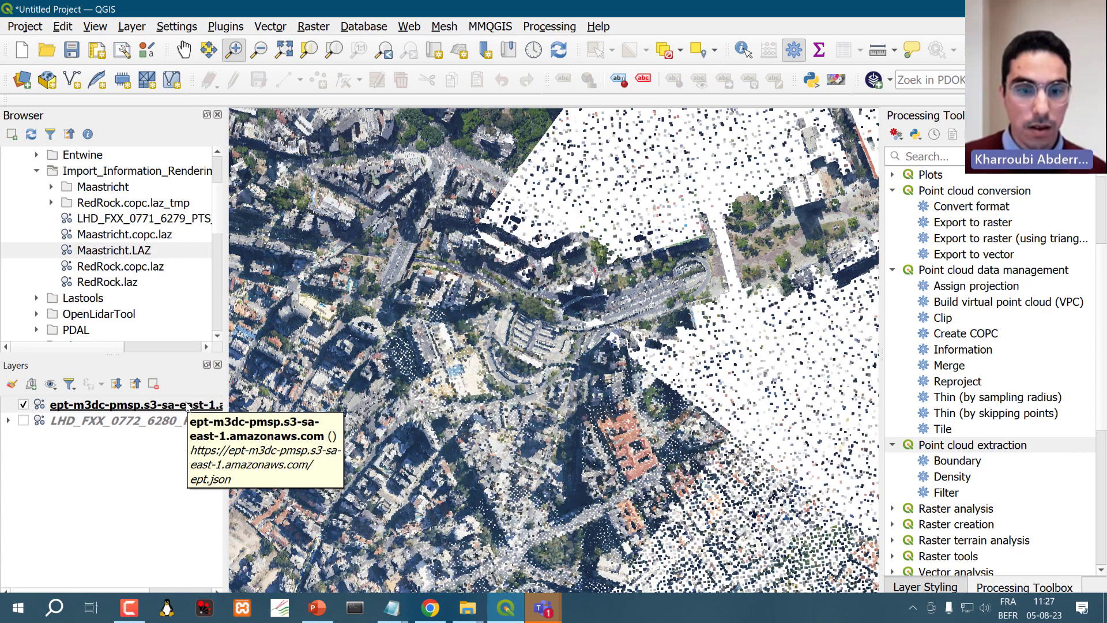
left_click(180, 424)
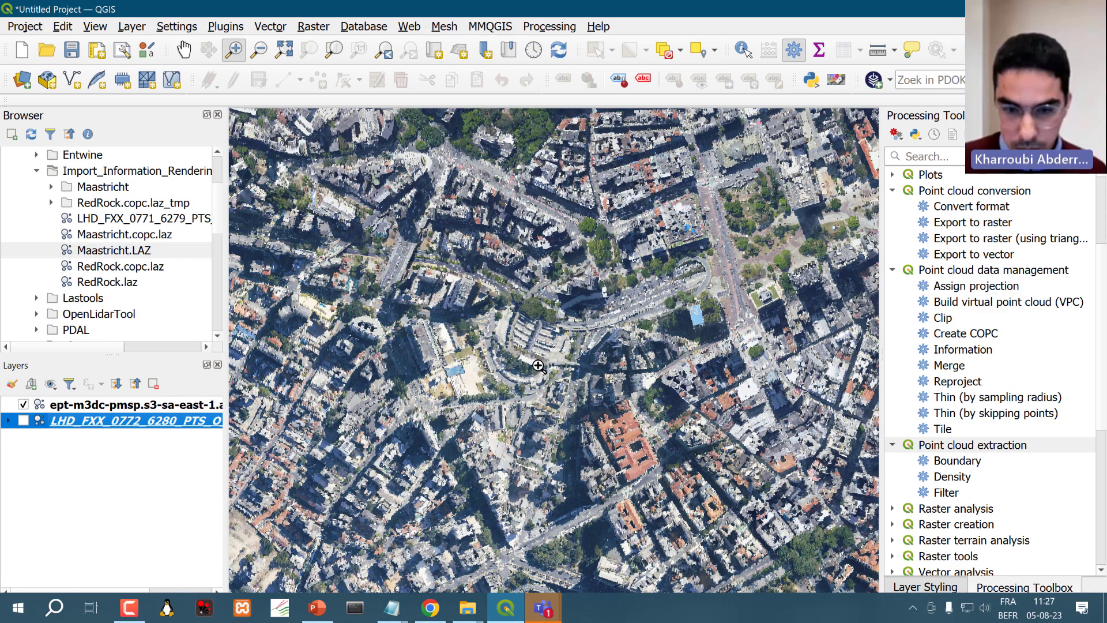
left_click_drag(538, 365, 699, 525)
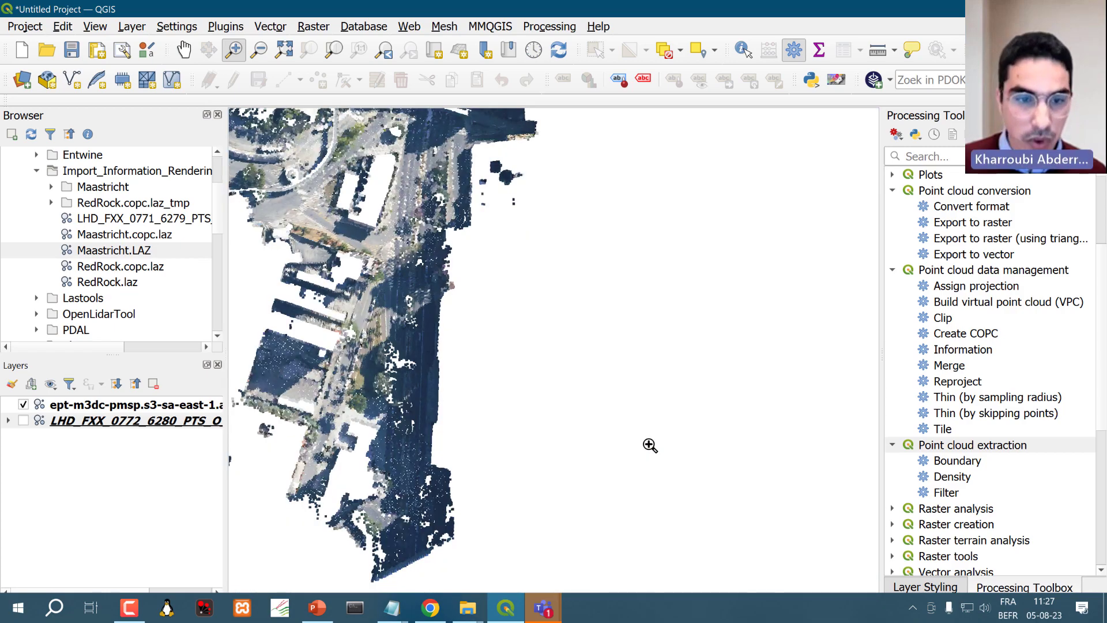